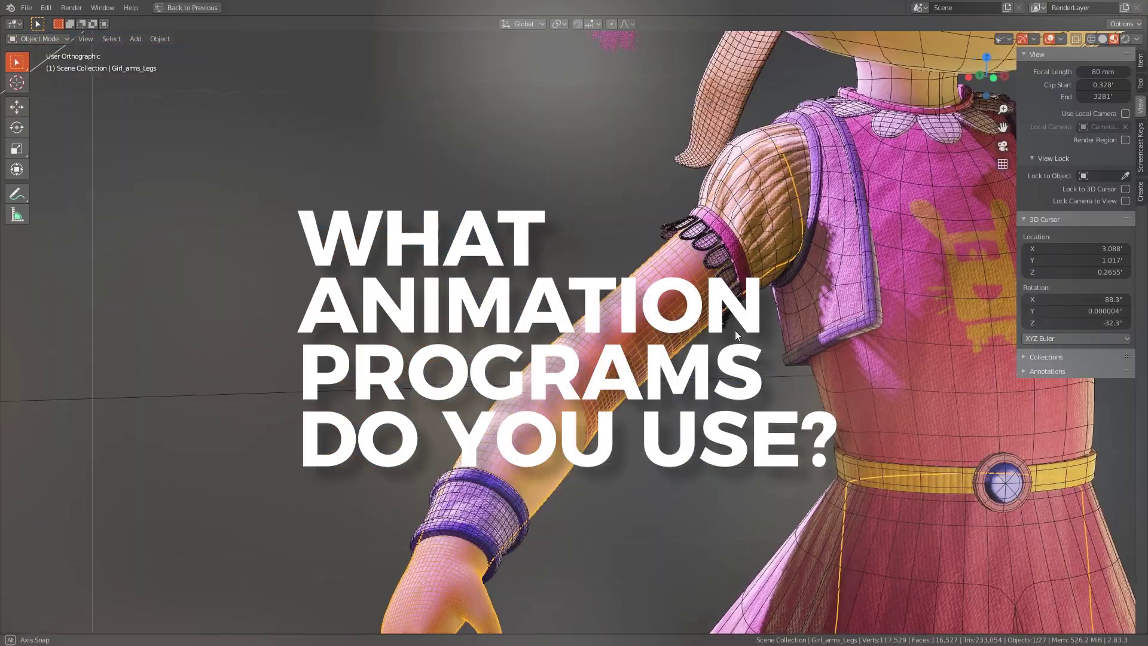
Step: Orbit the Blender viewport around the curly-haired boy character
{"action": "left_click_drag", "start_coordinate": [734, 330], "coordinate": [888, 206]}
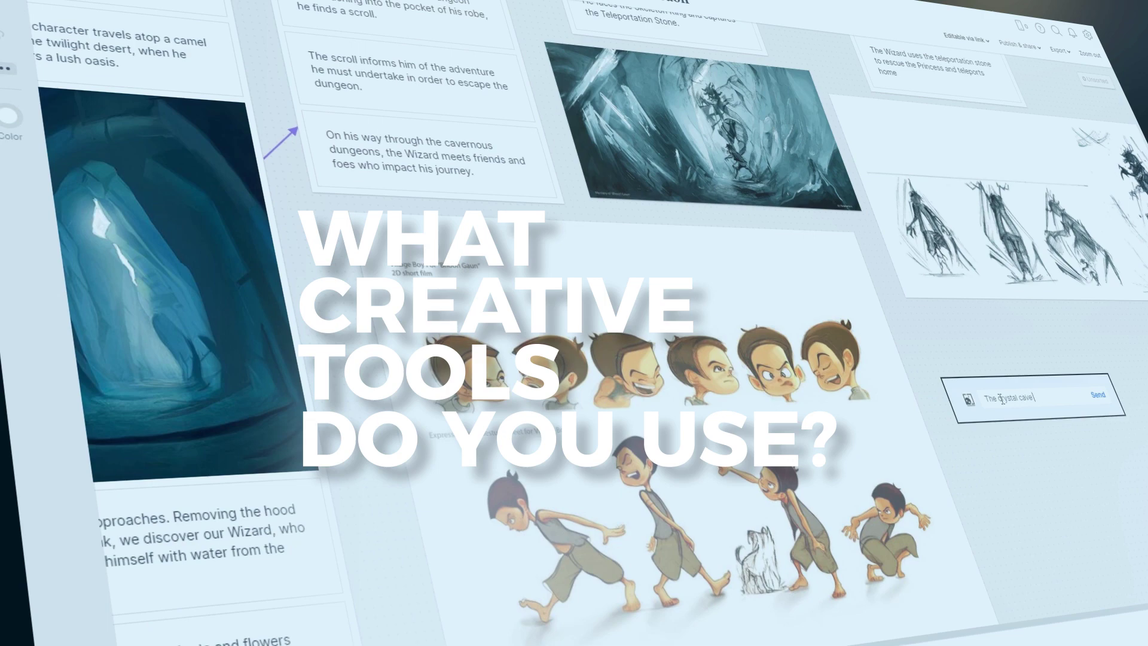
Step: Play the animation and move the shot description card from Shot 2 to Shot 3
{"action": "type", "text": "can have re"}
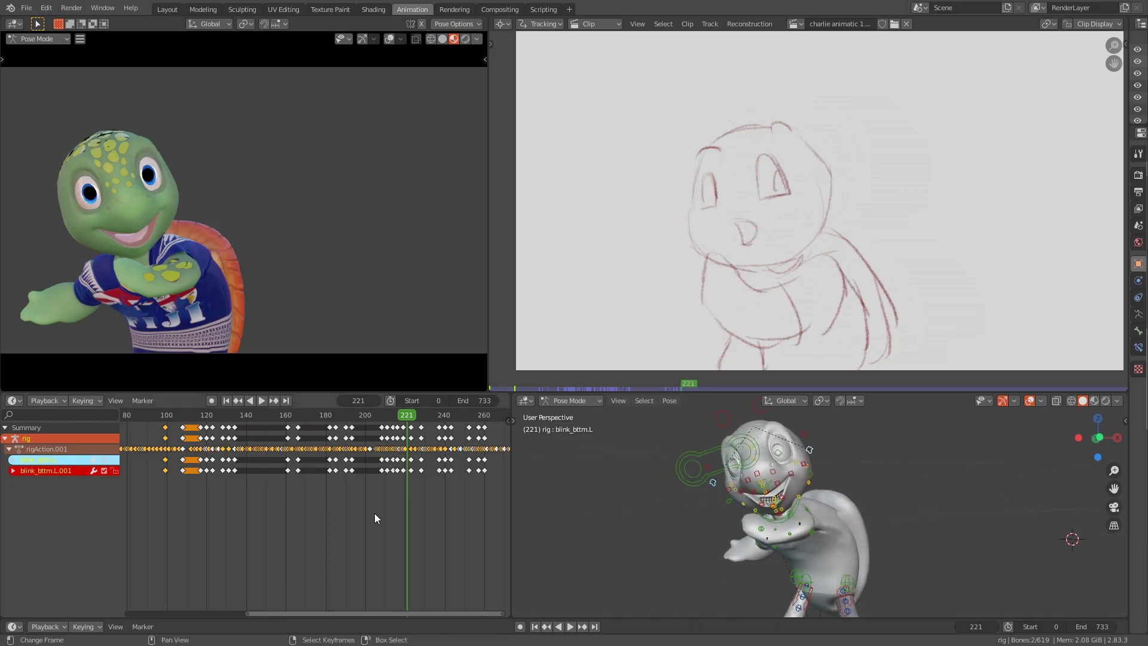
{"action": "key", "text": "space"}
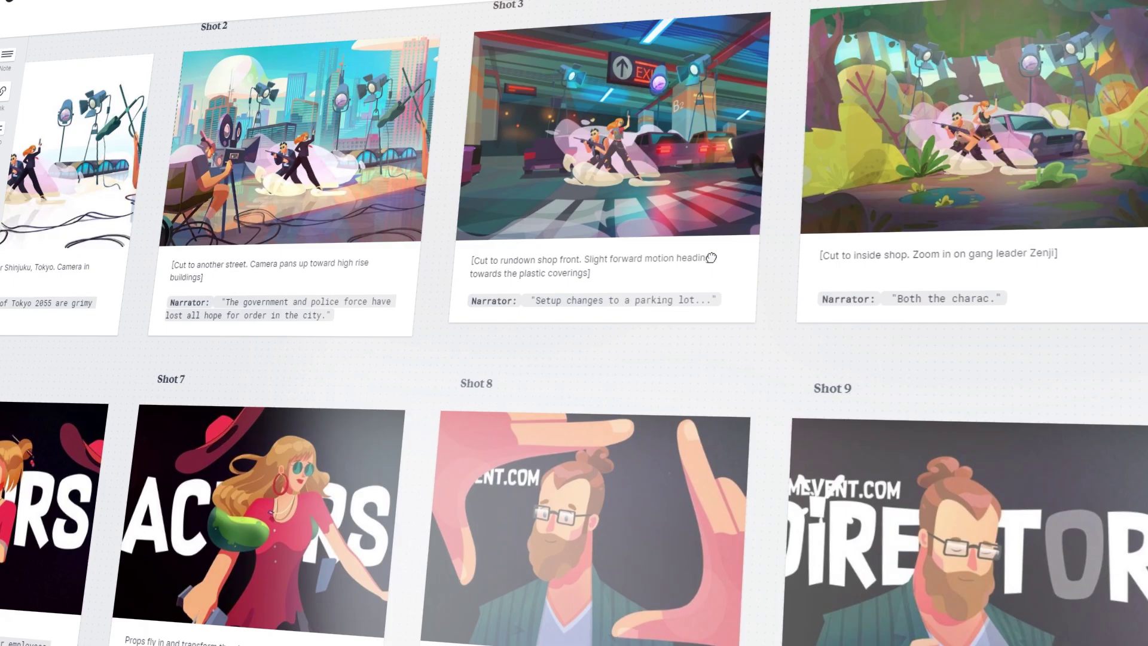
{"action": "left_click_drag", "start_coordinate": [294, 141], "coordinate": [729, 215]}
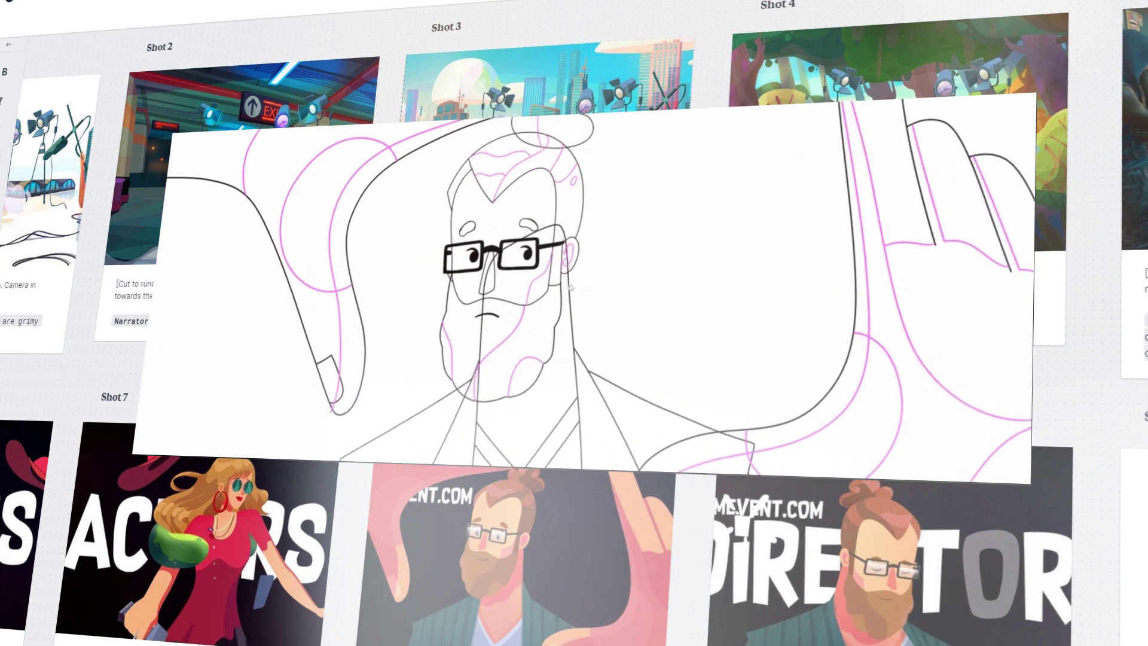
Step: Make the first to-do read 'Shortlist portfolios for summer interns.' with a 31 Jul due date
{"action": "type", "text": "Let"}
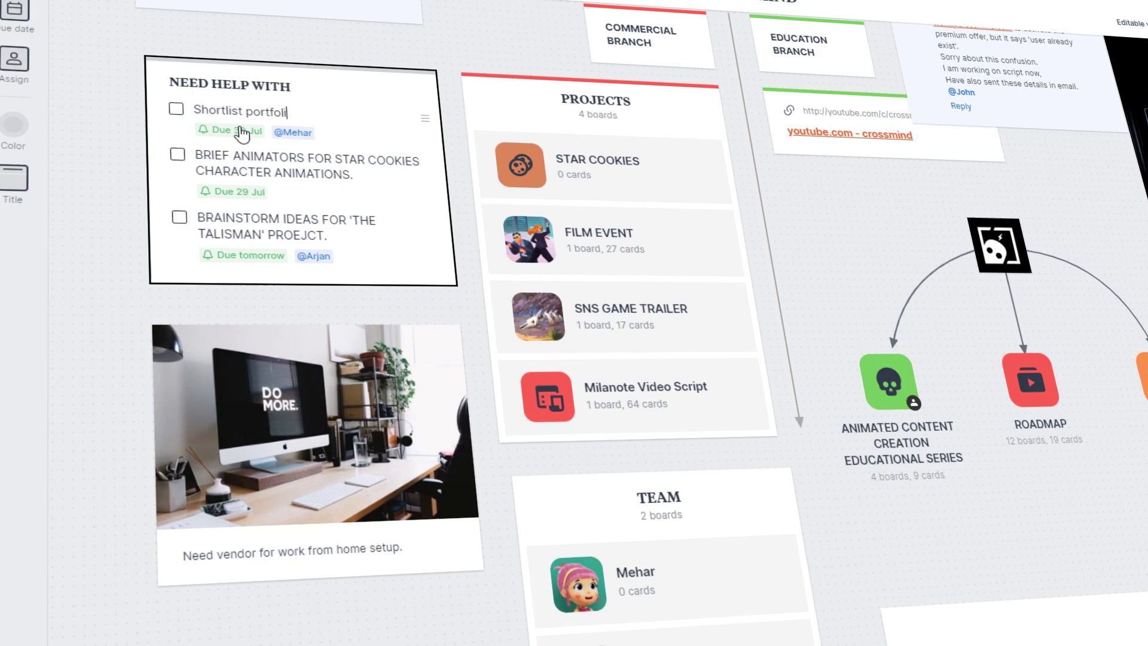
{"action": "type", "text": "os for summer interns."}
{"action": "left_click", "coordinate": [293, 132]}
{"action": "key", "text": "Escape"}
{"action": "left_click", "coordinate": [230, 130]}
{"action": "left_click", "coordinate": [330, 336]}
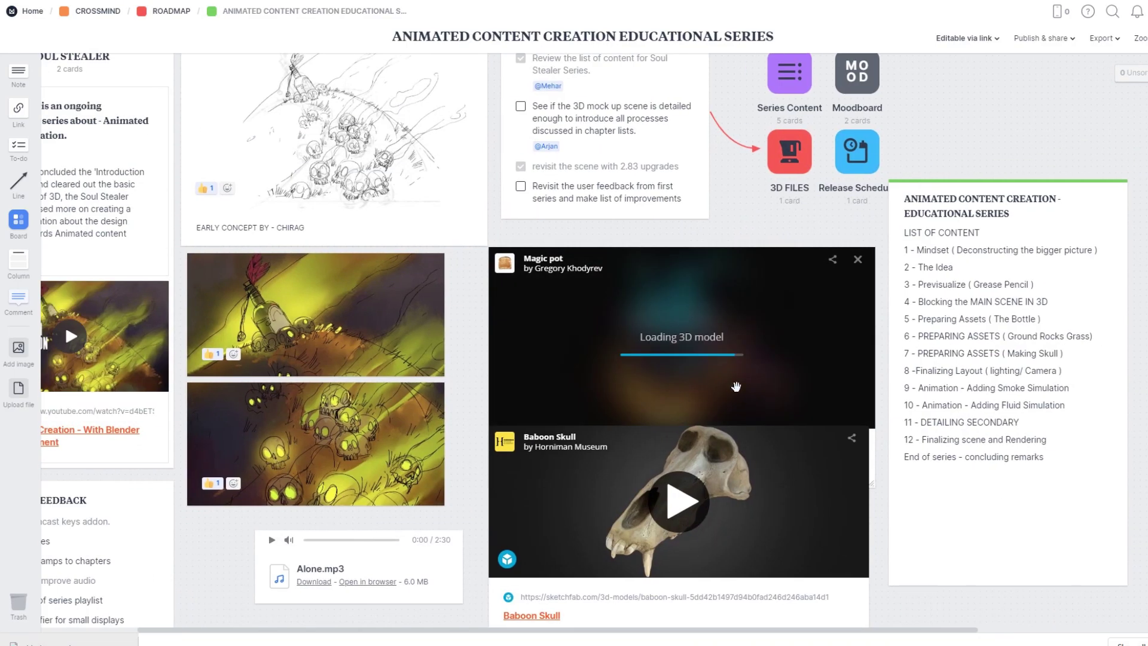
Step: Load the Baboon Skull model, reposition the second Coolors palette, and place the cardinal painting from Unsorted
{"action": "left_click", "coordinate": [797, 504]}
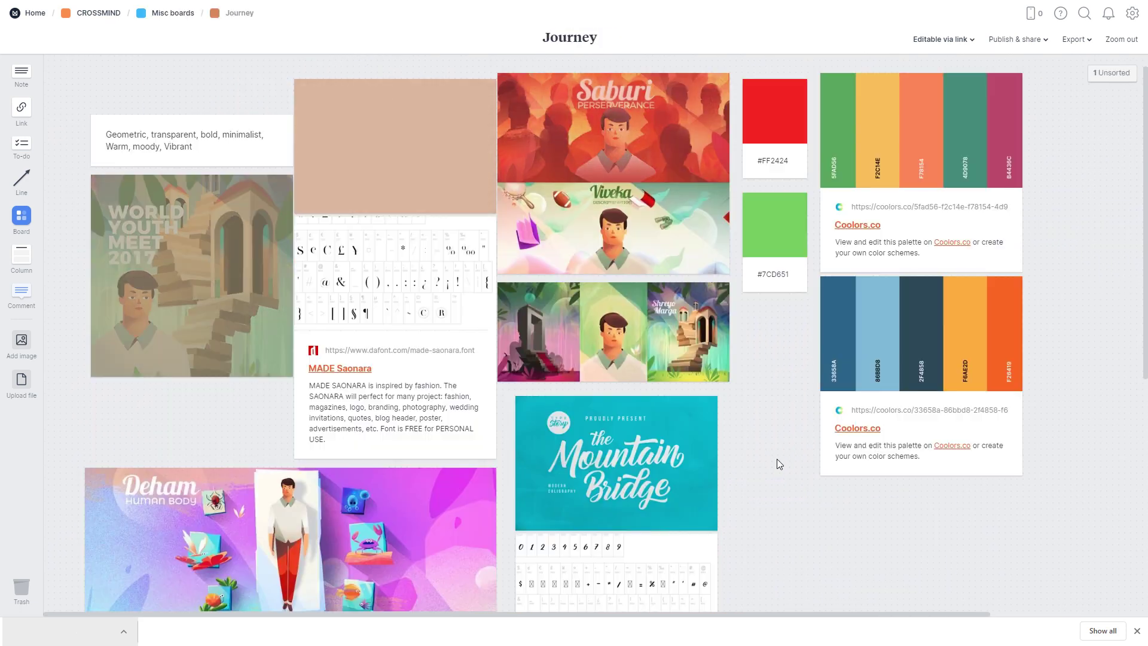
{"action": "left_click_drag", "start_coordinate": [1009, 333], "coordinate": [794, 493]}
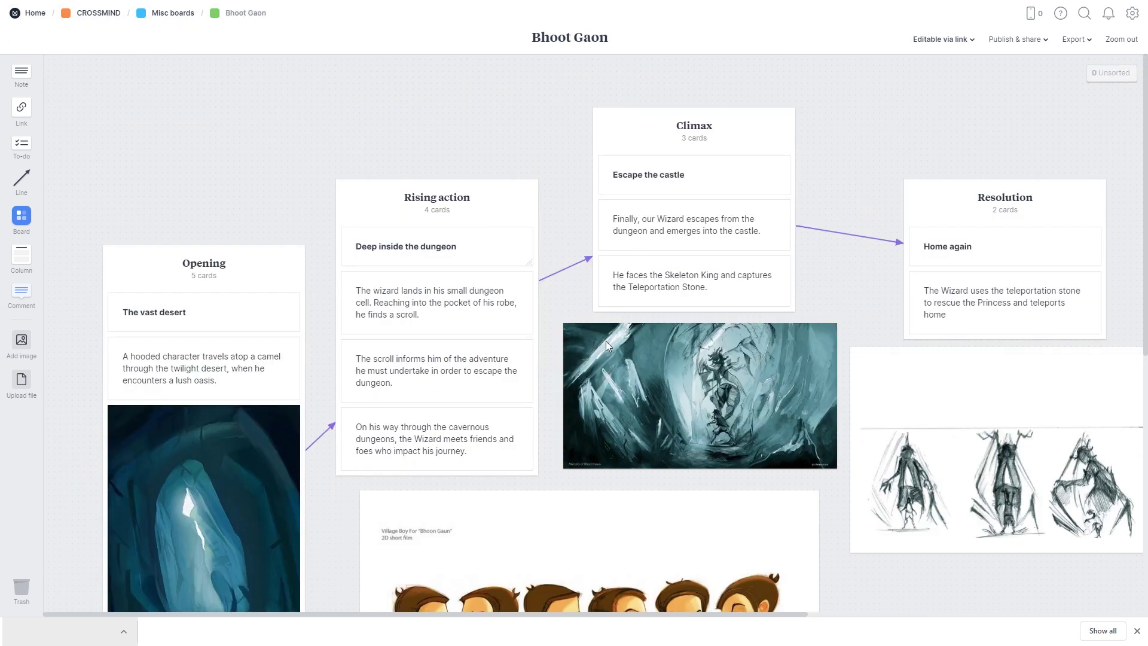
{"action": "scroll", "coordinate": [605, 341], "scroll_direction": "down", "scroll_amount": 3}
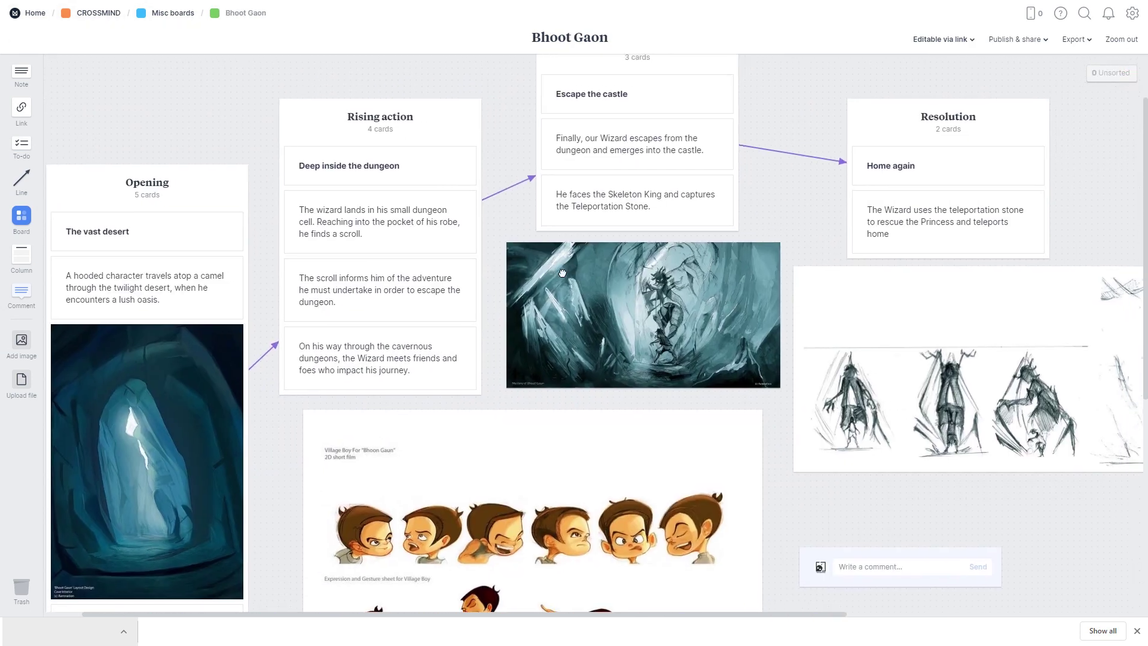
{"action": "scroll", "coordinate": [605, 340], "scroll_direction": "right", "scroll_amount": 2}
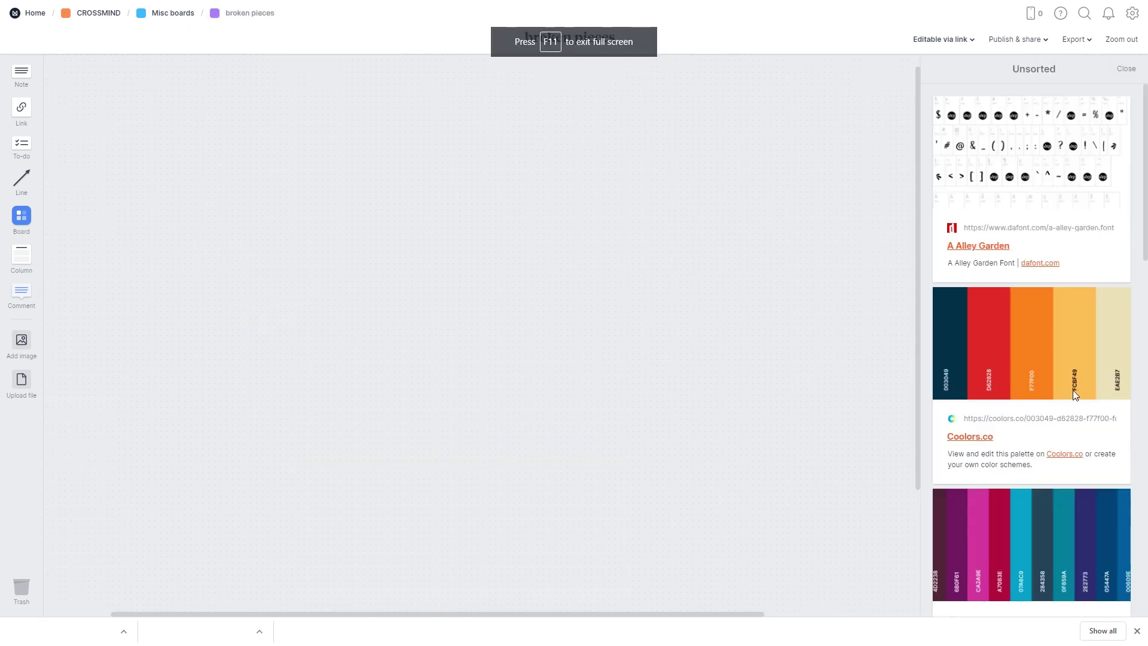
{"action": "scroll", "coordinate": [1072, 389], "scroll_direction": "down", "scroll_amount": 5}
{"action": "left_click_drag", "start_coordinate": [1059, 489], "coordinate": [416, 185]}
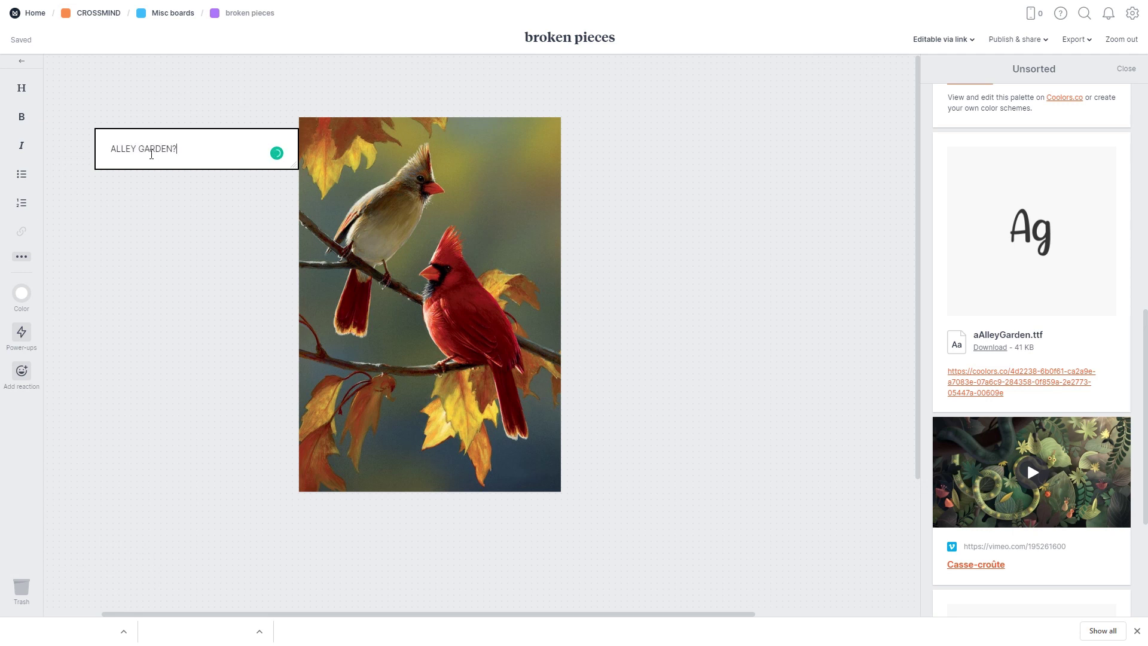
Step: Place the Casse-croûte video, aAlleyGarden .ttf and .otf fonts, and 003049 and purple Coolors palettes on the board
{"action": "left_click_drag", "start_coordinate": [973, 482], "coordinate": [646, 215]}
{"action": "left_click_drag", "start_coordinate": [800, 449], "coordinate": [643, 440]}
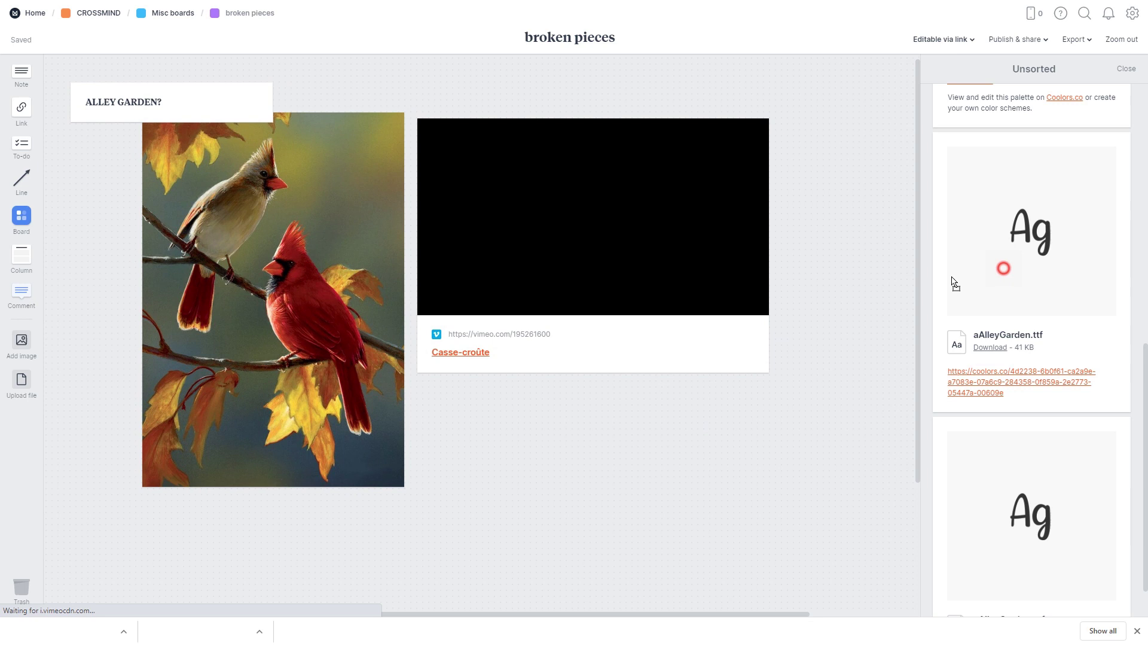
{"action": "left_click_drag", "start_coordinate": [951, 272], "coordinate": [526, 472]}
{"action": "left_click_drag", "start_coordinate": [1043, 502], "coordinate": [719, 494]}
{"action": "left_click_drag", "start_coordinate": [1031, 257], "coordinate": [142, 423]}
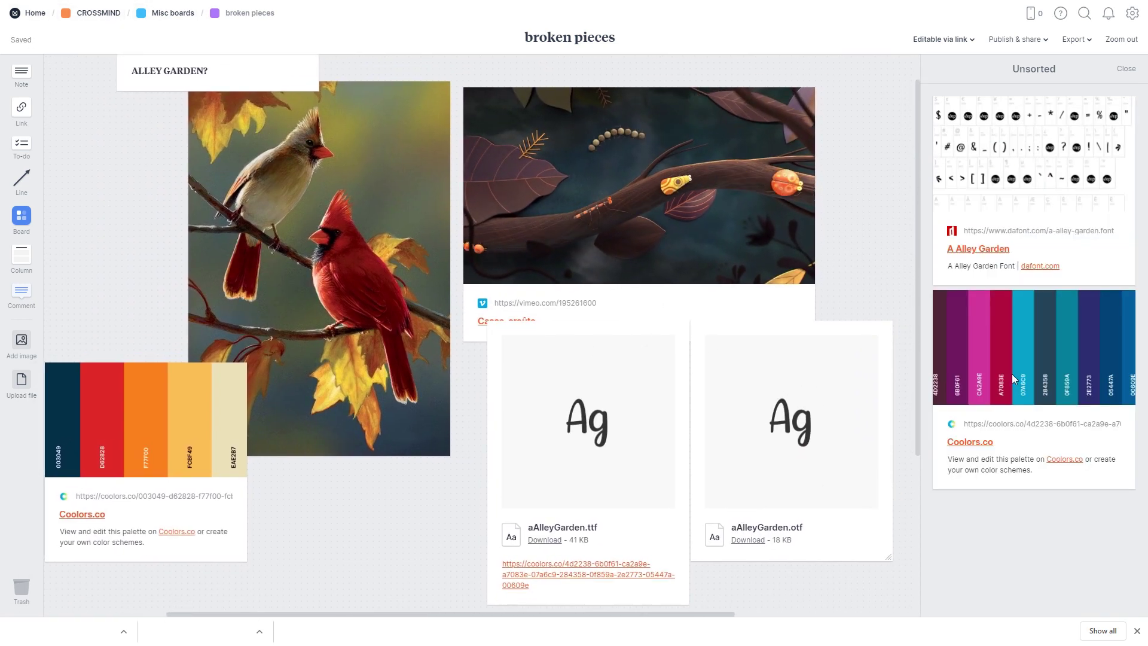
{"action": "left_click_drag", "start_coordinate": [1033, 347], "coordinate": [819, 198]}
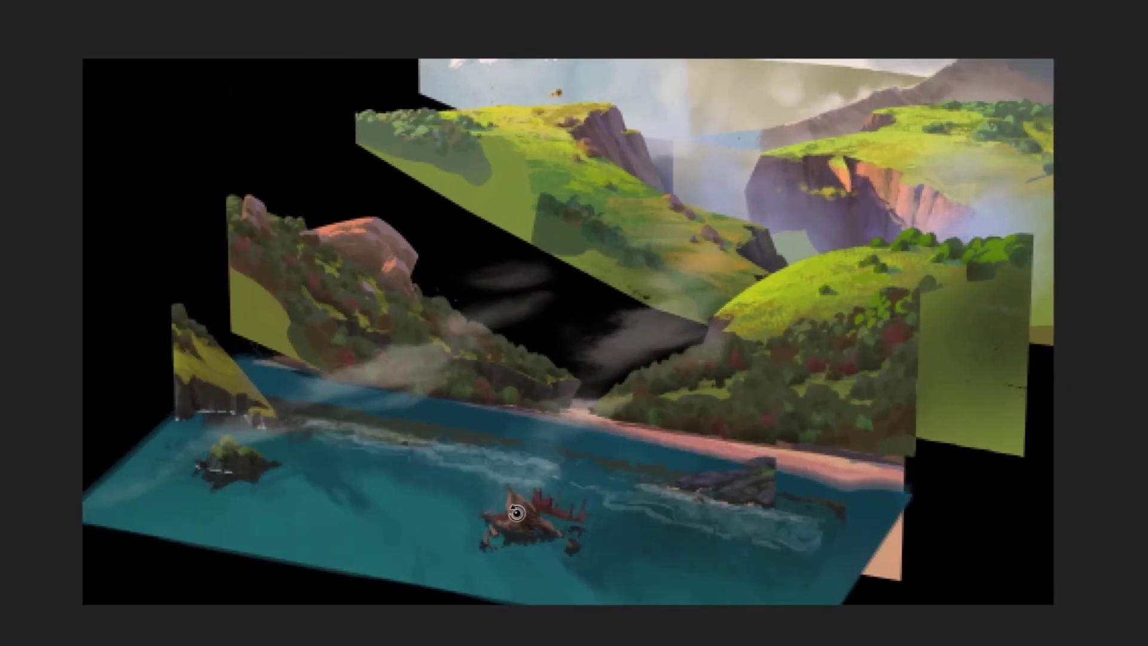
Step: Orbit the layered landscape, then open the Storyboard board and select its Shot 3 card
{"action": "left_click_drag", "start_coordinate": [516, 513], "coordinate": [602, 366]}
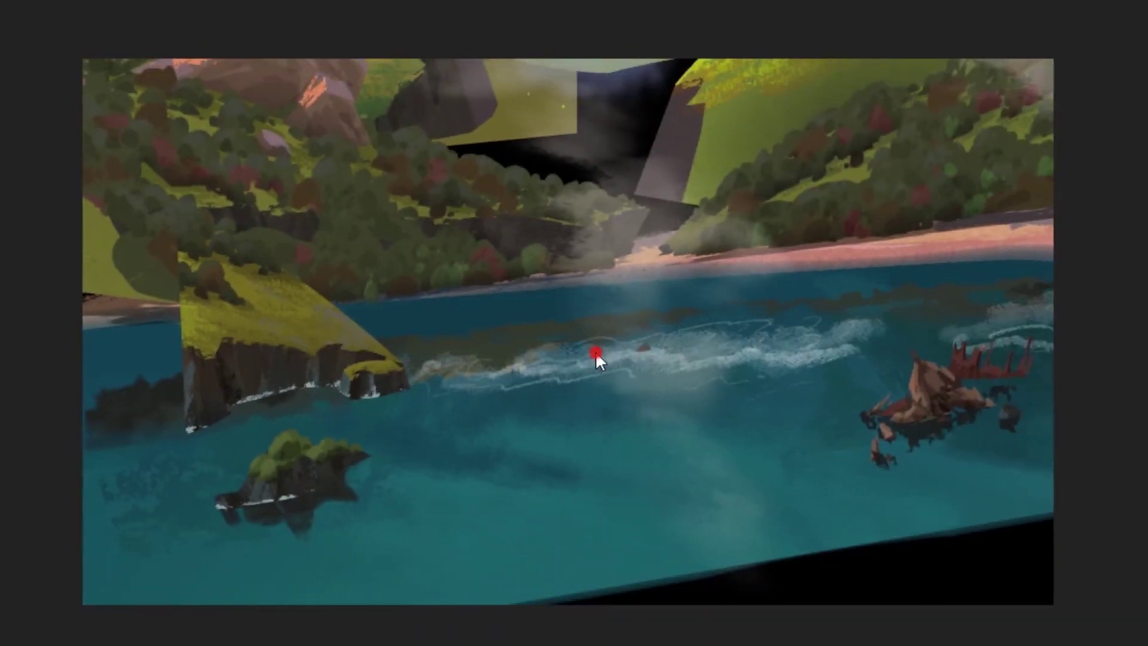
{"action": "scroll", "coordinate": [598, 358], "scroll_direction": "down", "scroll_amount": 5}
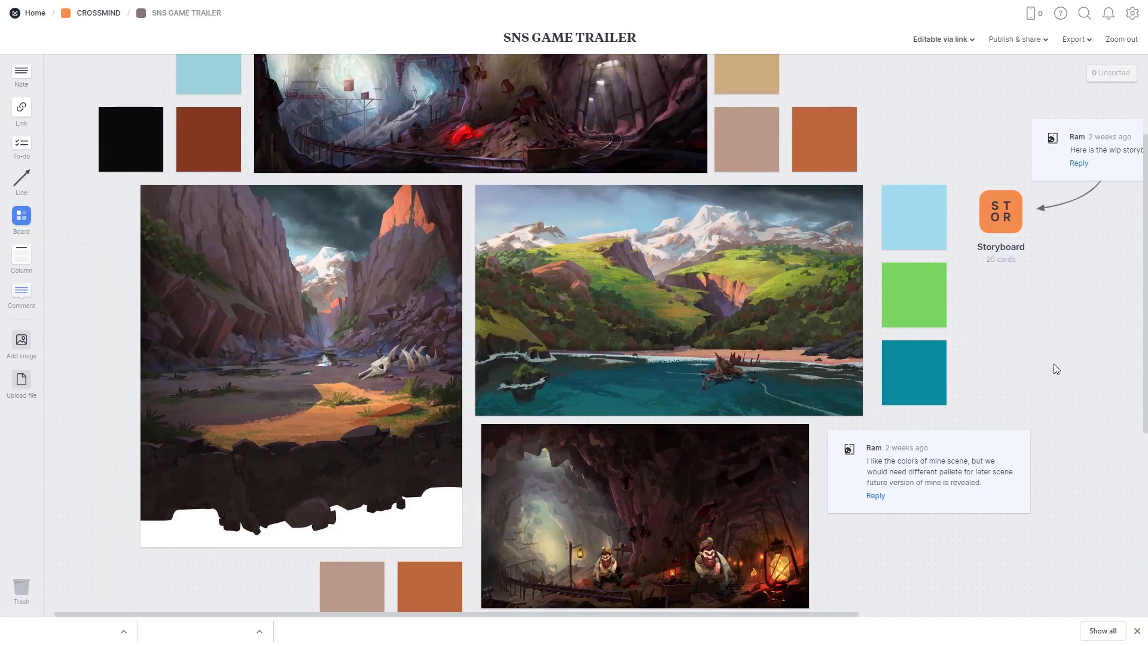
{"action": "scroll", "coordinate": [1050, 366], "scroll_direction": "right", "scroll_amount": 4}
{"action": "left_click", "coordinate": [768, 232]}
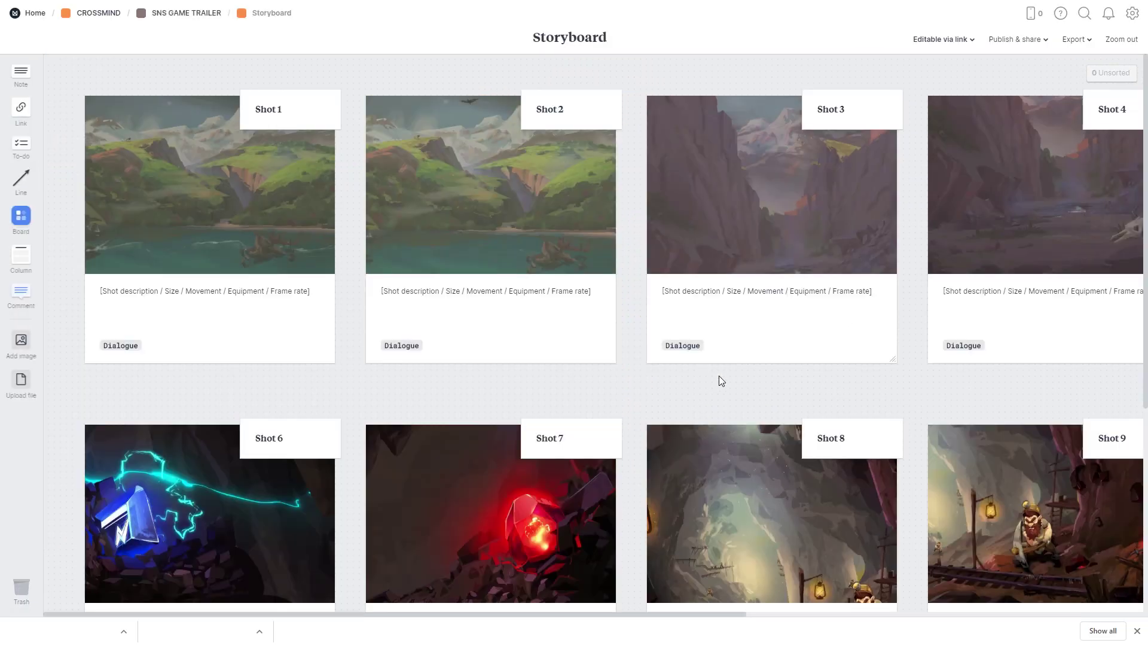
{"action": "left_click", "coordinate": [679, 285]}
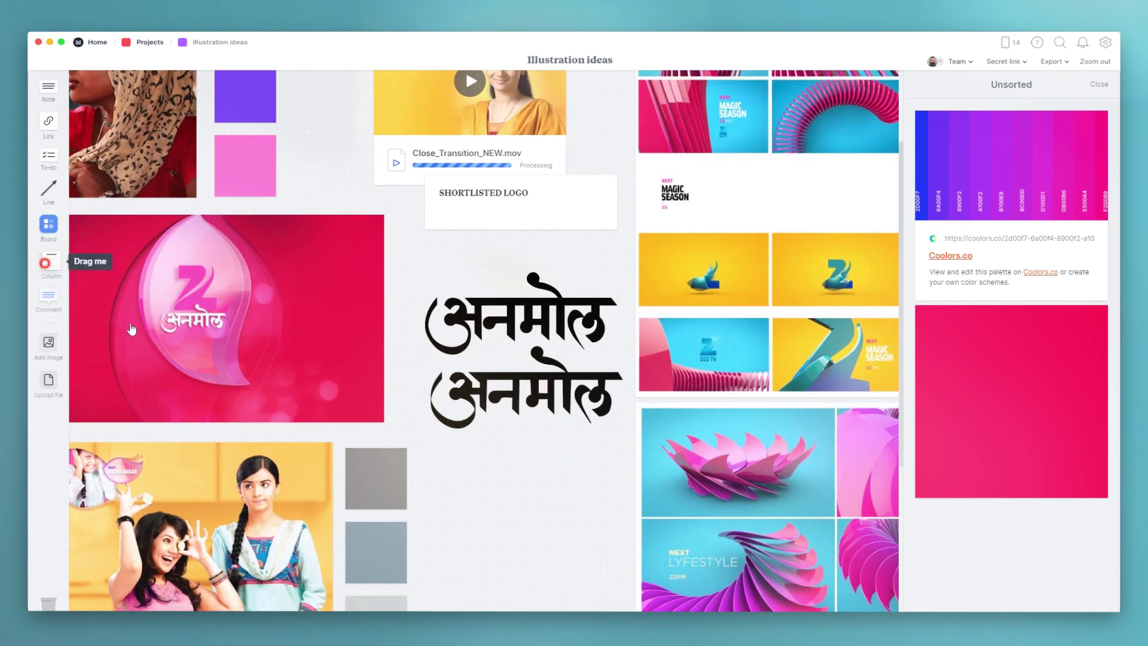
Step: Add a column titled SHORTLISTED LOGO and shift the Close_Transition_NEW.mov video card aside
{"action": "left_click_drag", "start_coordinate": [48, 261], "coordinate": [543, 402]}
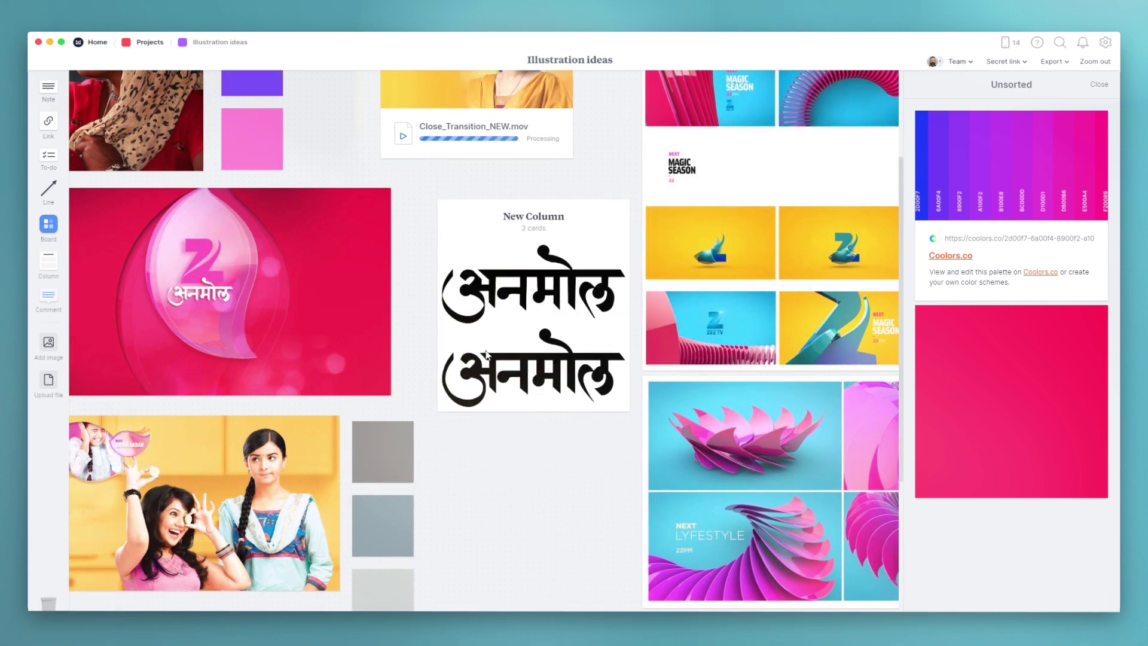
{"action": "double_click", "coordinate": [544, 248]}
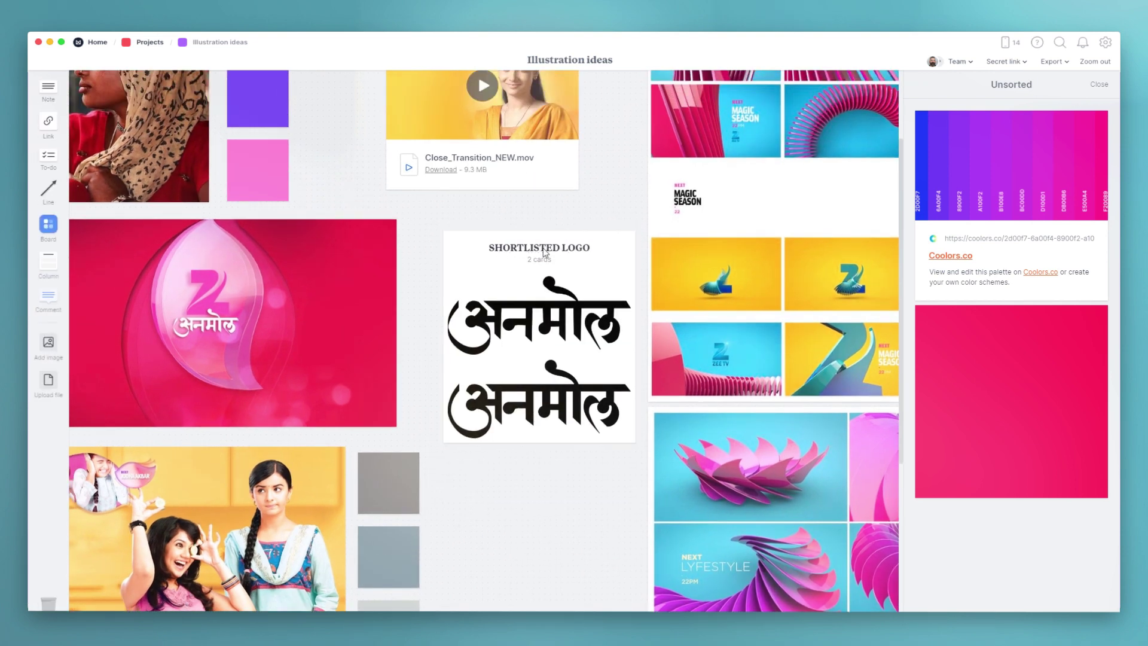
{"action": "left_click_drag", "start_coordinate": [510, 90], "coordinate": [567, 180]}
Step: Move two Coolors palette cards from Unsorted onto the board
{"action": "scroll", "coordinate": [555, 278], "scroll_direction": "right", "scroll_amount": 5}
{"action": "left_click_drag", "start_coordinate": [1010, 167], "coordinate": [801, 269]}
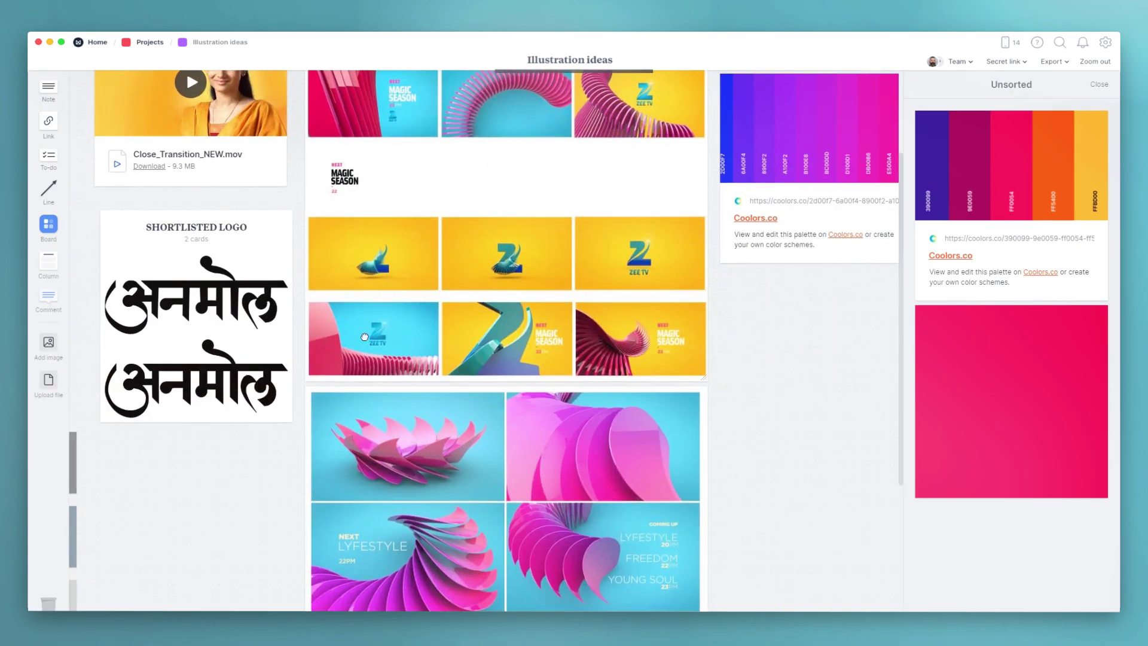
{"action": "scroll", "coordinate": [478, 358], "scroll_direction": "right", "scroll_amount": 5}
{"action": "left_click_drag", "start_coordinate": [1011, 168], "coordinate": [561, 365]}
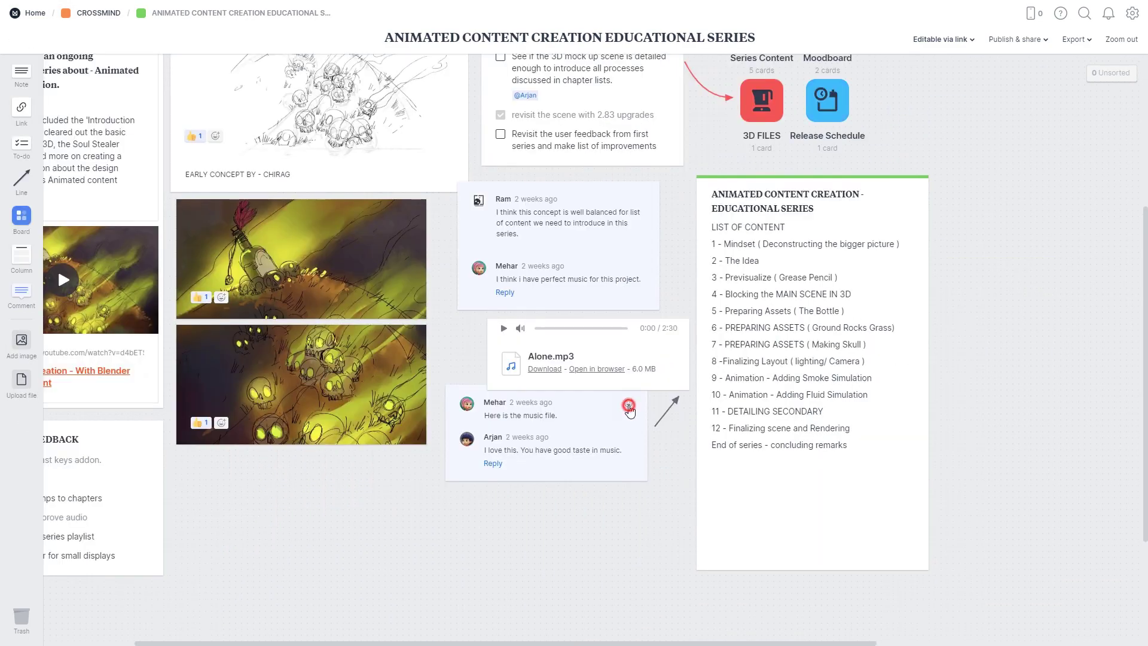
Step: Add an emoji reaction to the comment and move the round 3D render frame toward the centre
{"action": "left_click", "coordinate": [700, 402]}
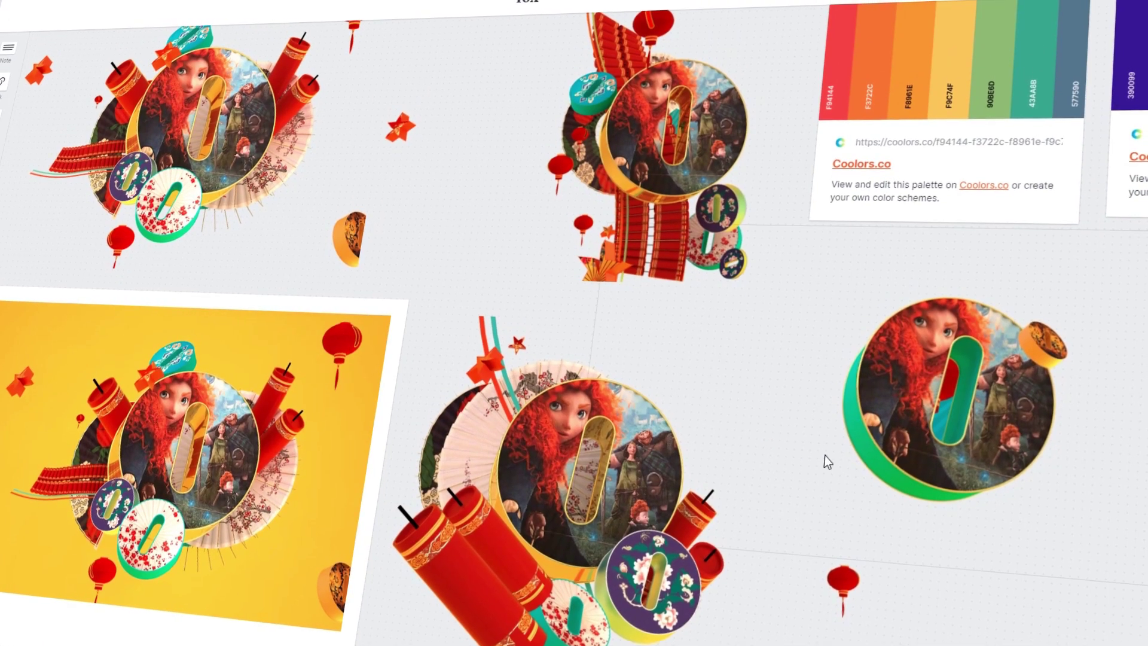
{"action": "scroll", "coordinate": [828, 462], "scroll_direction": "right", "scroll_amount": 3}
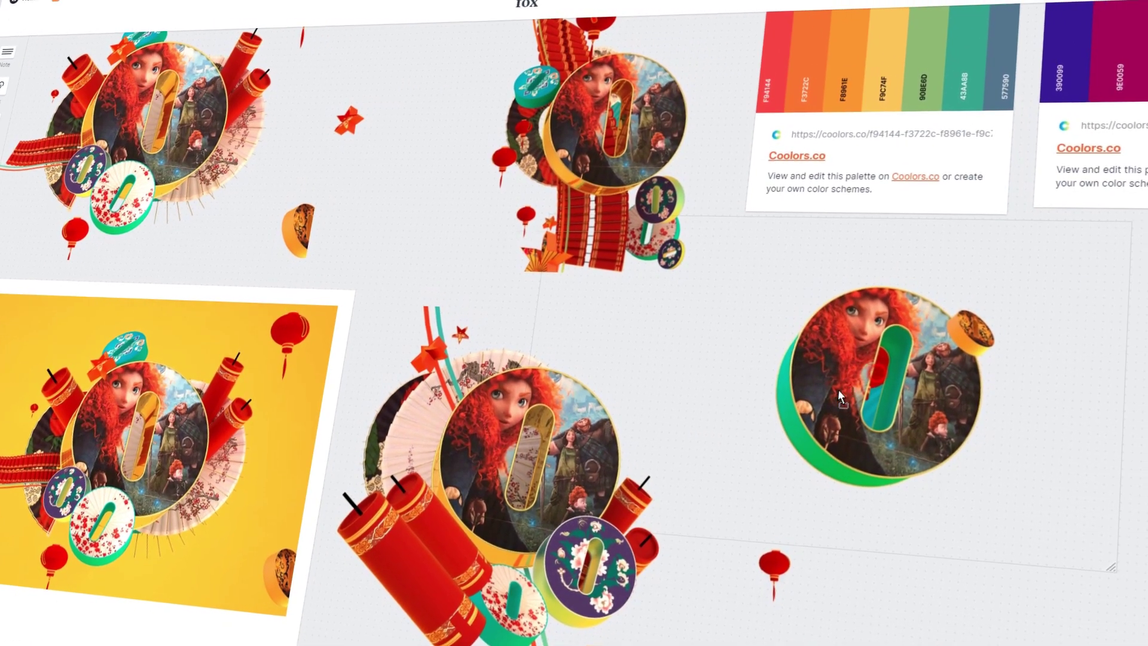
{"action": "left_click_drag", "start_coordinate": [838, 390], "coordinate": [703, 393]}
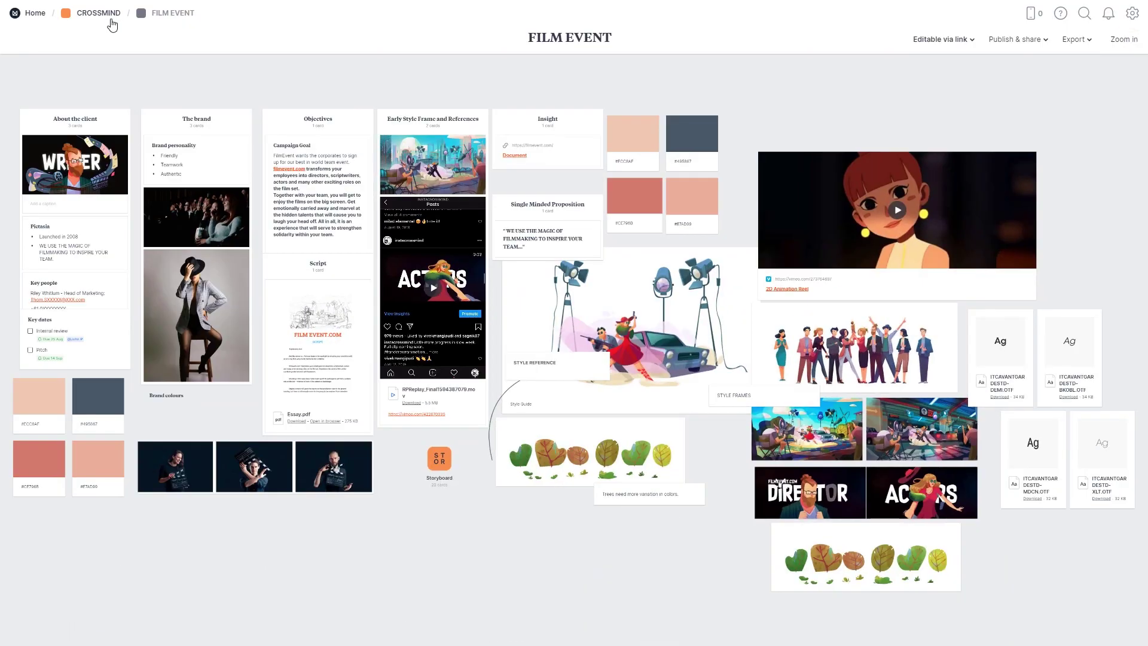
Step: Add an SNS Game Trailer board with an icon to the CROSSMIND PROJECTS column
{"action": "left_click", "coordinate": [97, 12]}
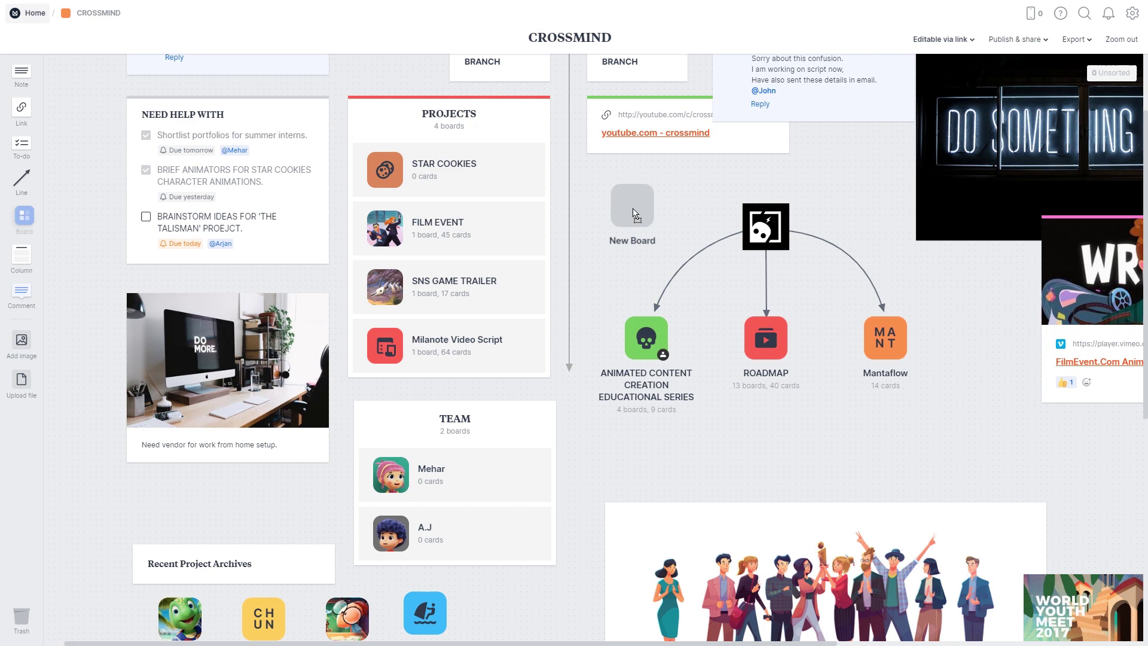
{"action": "left_click_drag", "start_coordinate": [636, 214], "coordinate": [637, 216]}
{"action": "left_click", "coordinate": [21, 127]}
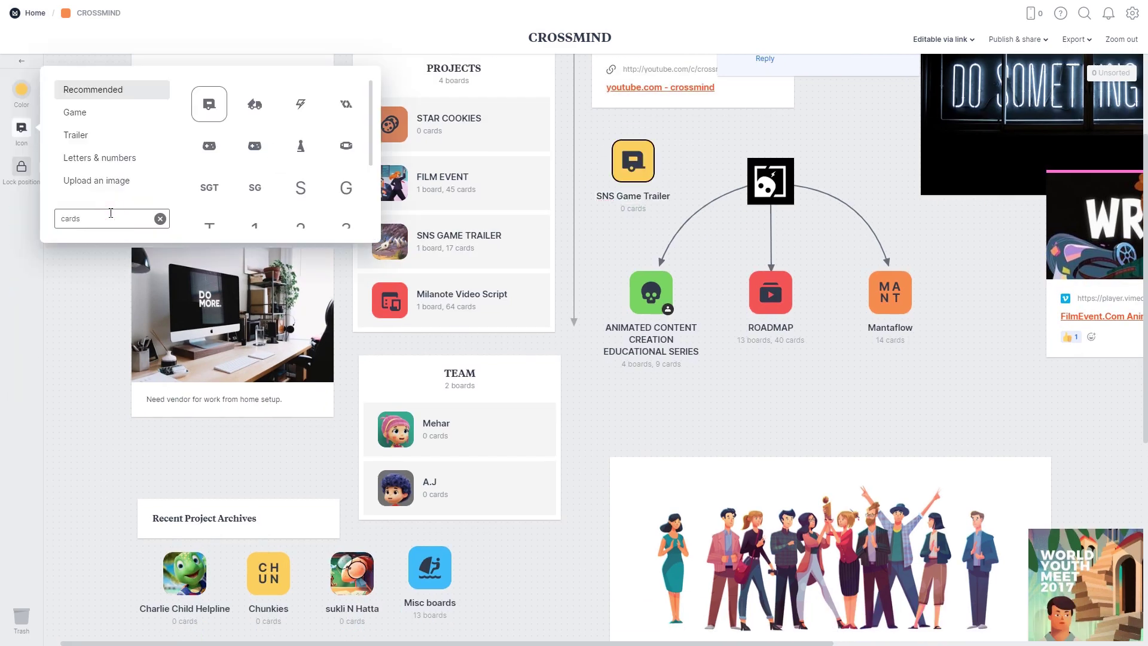
{"action": "left_click_drag", "start_coordinate": [632, 160], "coordinate": [573, 234]}
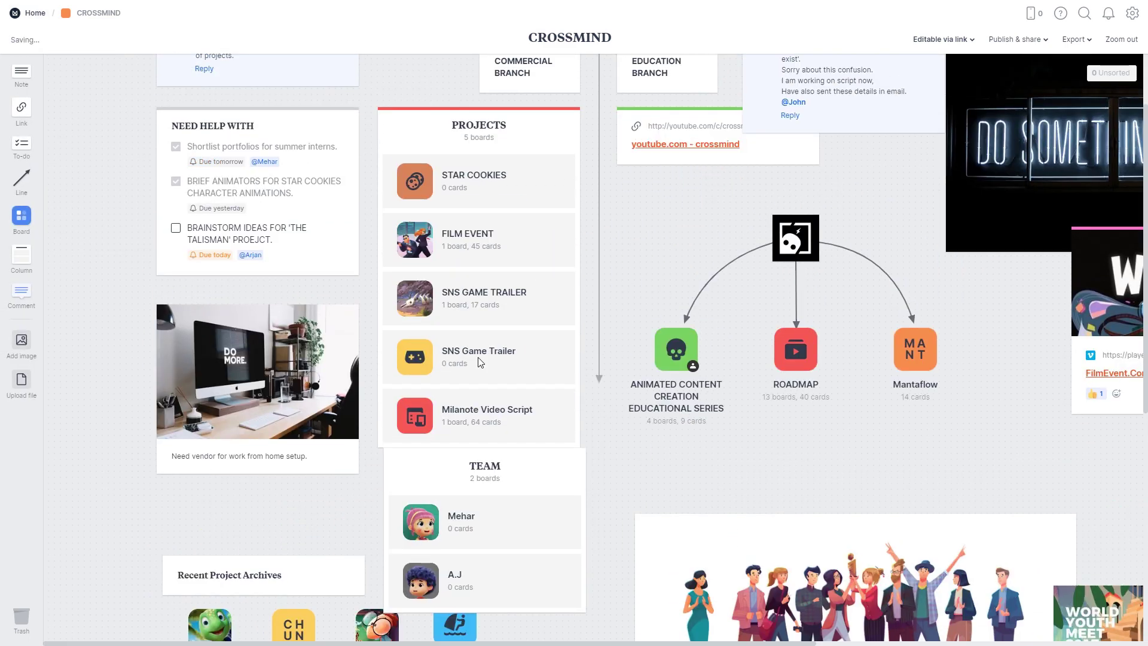
Step: Open SNS Game Trailer as an empty board and place a character image from Unsorted onto it
{"action": "left_click", "coordinate": [466, 349]}
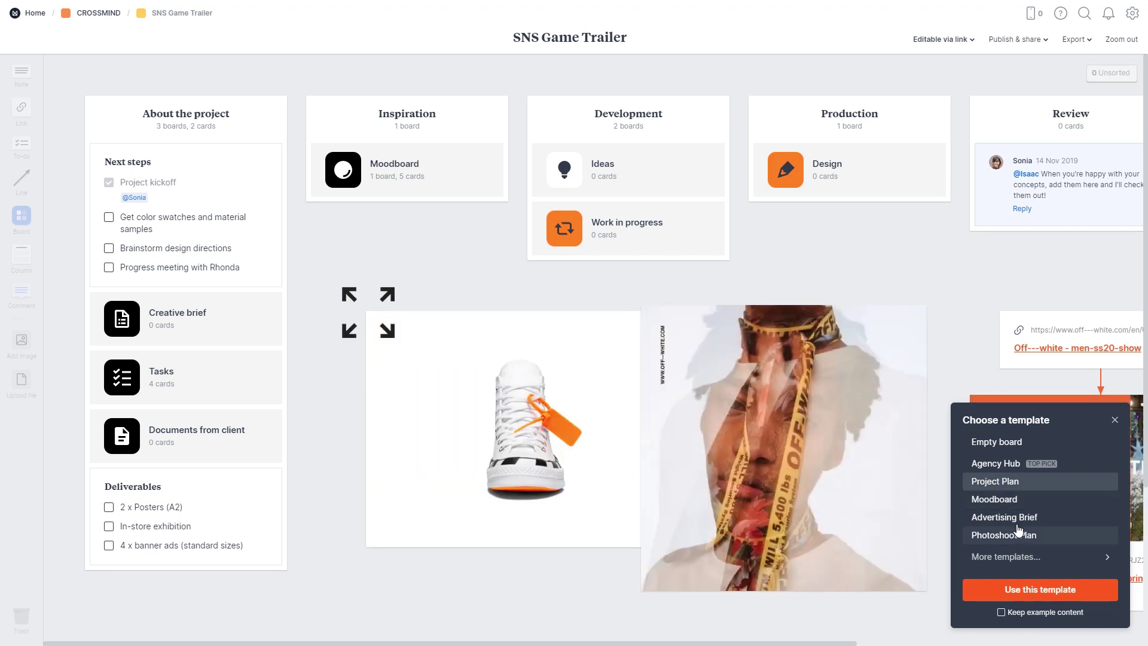
{"action": "left_click", "coordinate": [379, 233]}
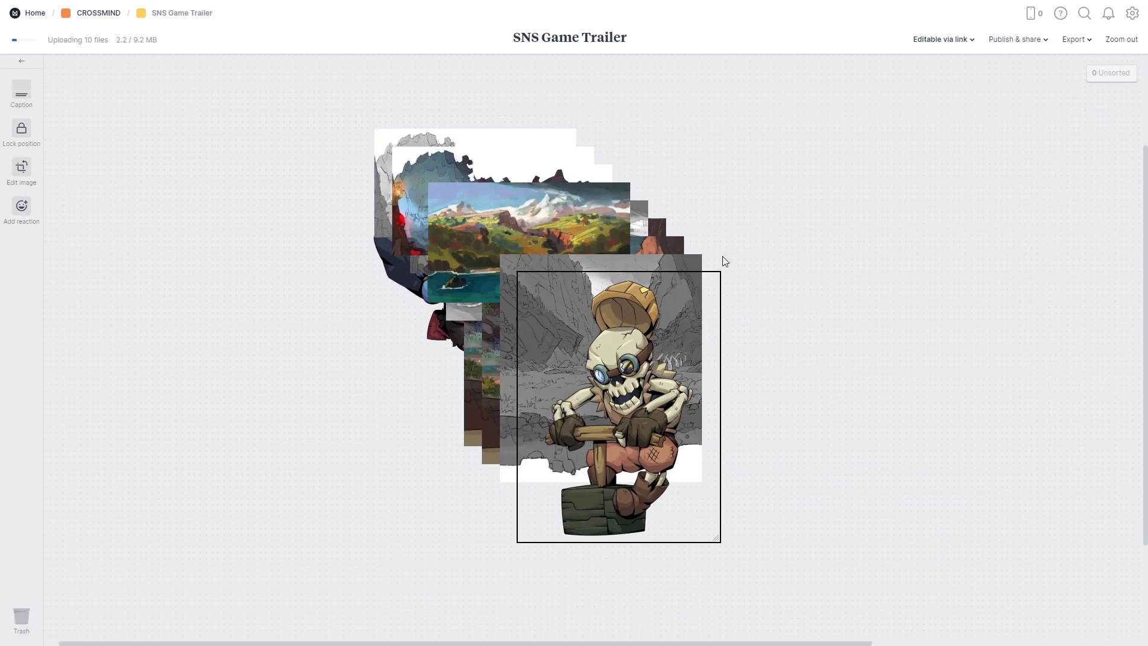
{"action": "left_click", "coordinate": [333, 139]}
{"action": "left_click_drag", "start_coordinate": [1033, 204], "coordinate": [848, 324]}
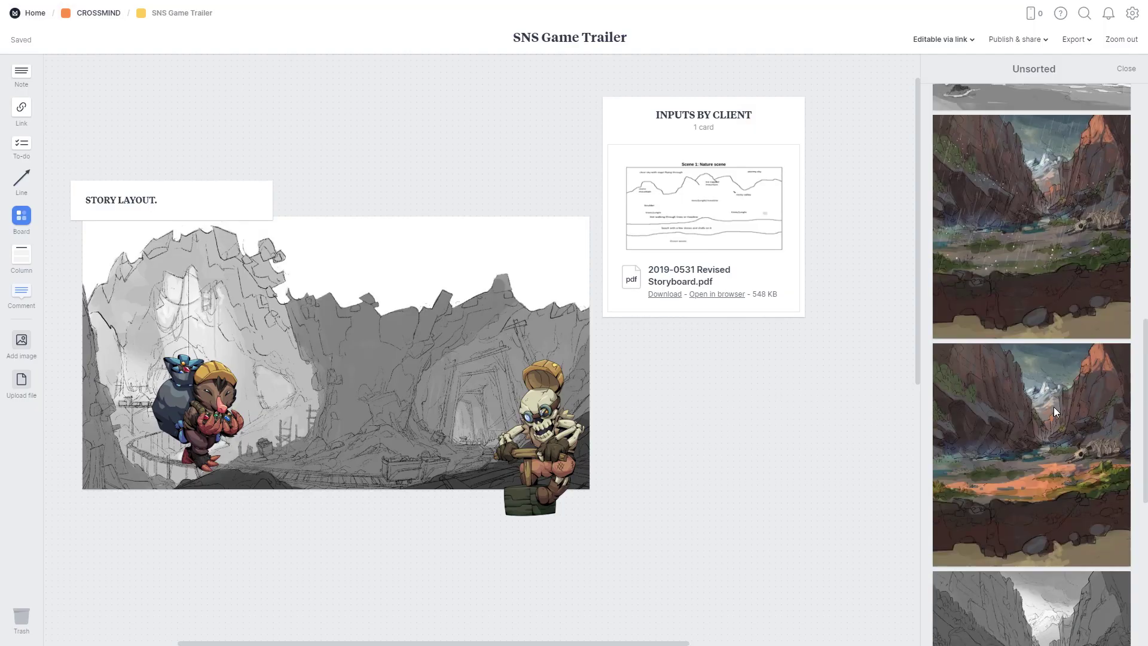
Step: Apply the Storyboard template and drop an uploaded sketch into scene 6
{"action": "scroll", "coordinate": [1053, 418], "scroll_direction": "down", "scroll_amount": 5}
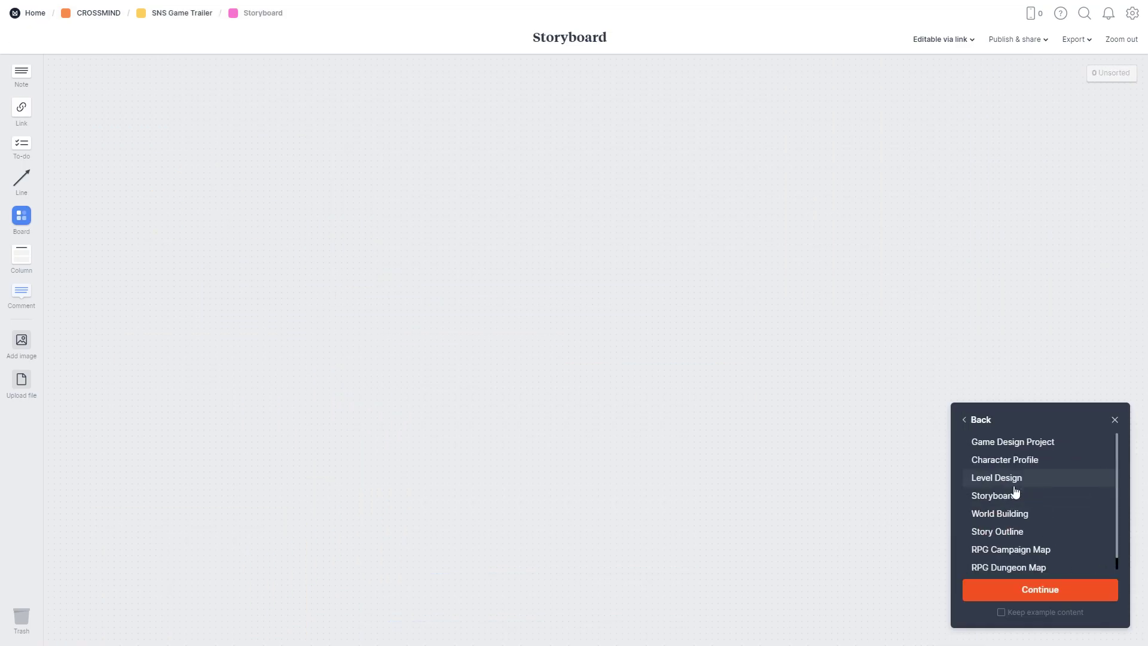
{"action": "left_click", "coordinate": [1013, 492]}
{"action": "left_click", "coordinate": [1038, 587]}
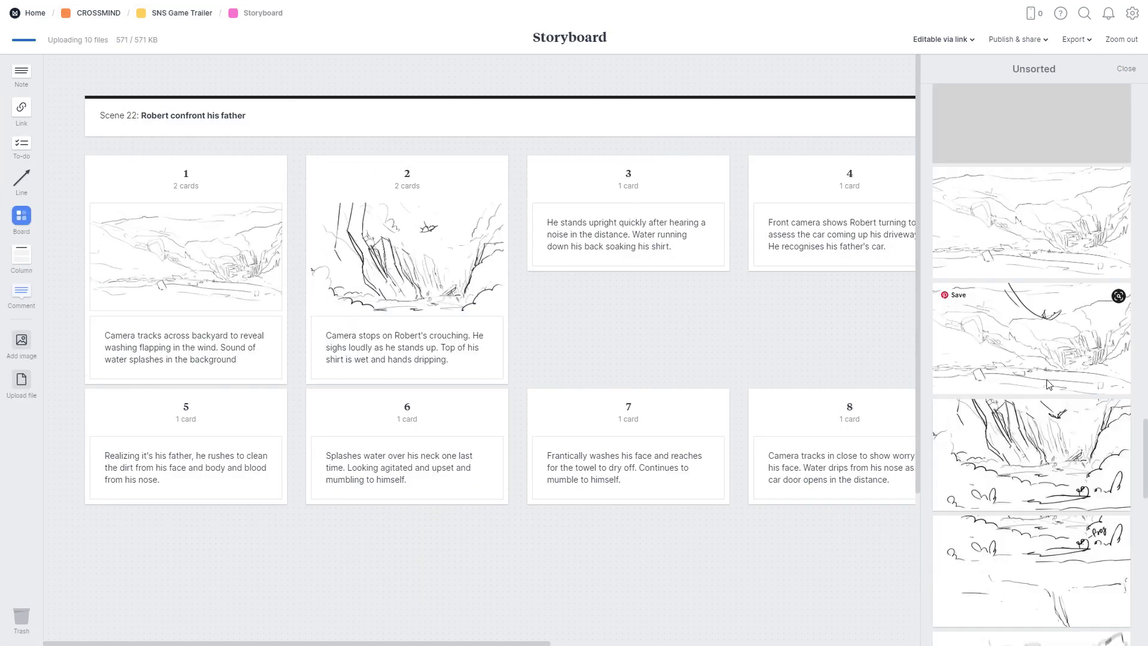
{"action": "left_click_drag", "start_coordinate": [1031, 188], "coordinate": [464, 463]}
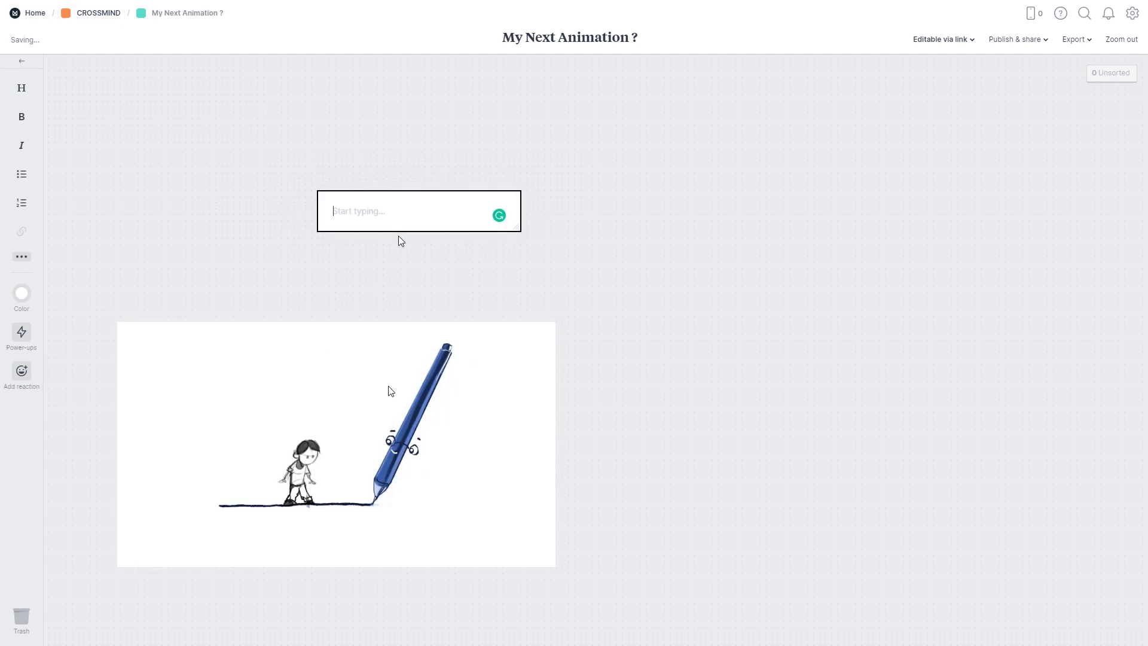
Step: Add an 'IDEA' note and a second note titled 'Robie and the Magical Pencil'
{"action": "type", "text": "IDEA"}
{"action": "double_click", "coordinate": [383, 248]}
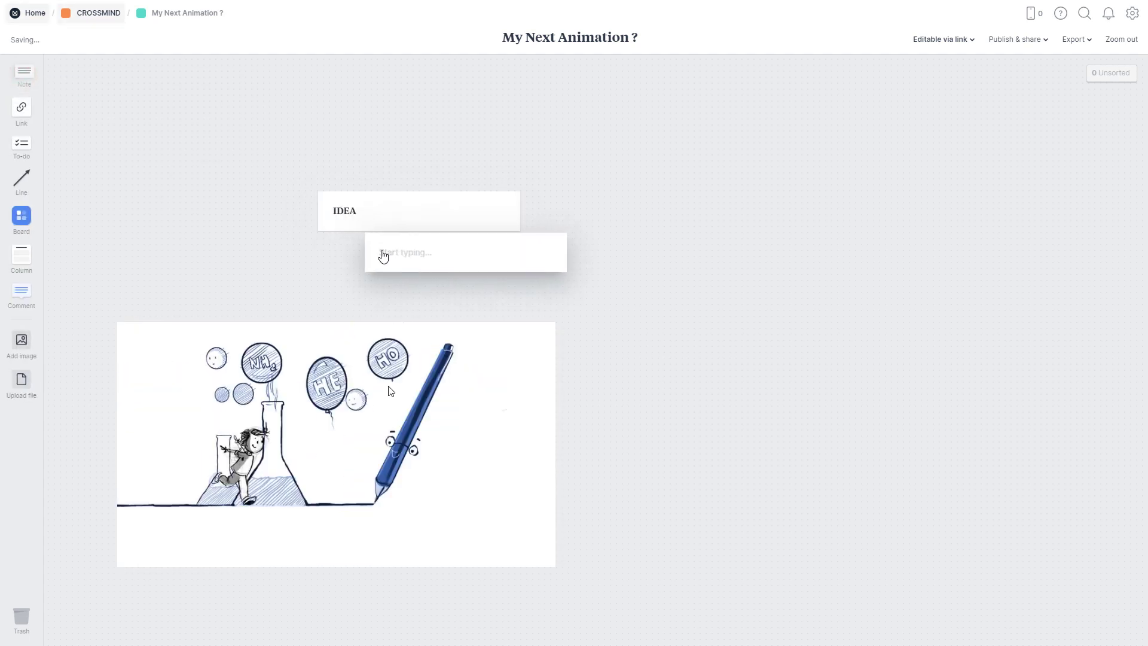
{"action": "type", "text": "Beginning"}
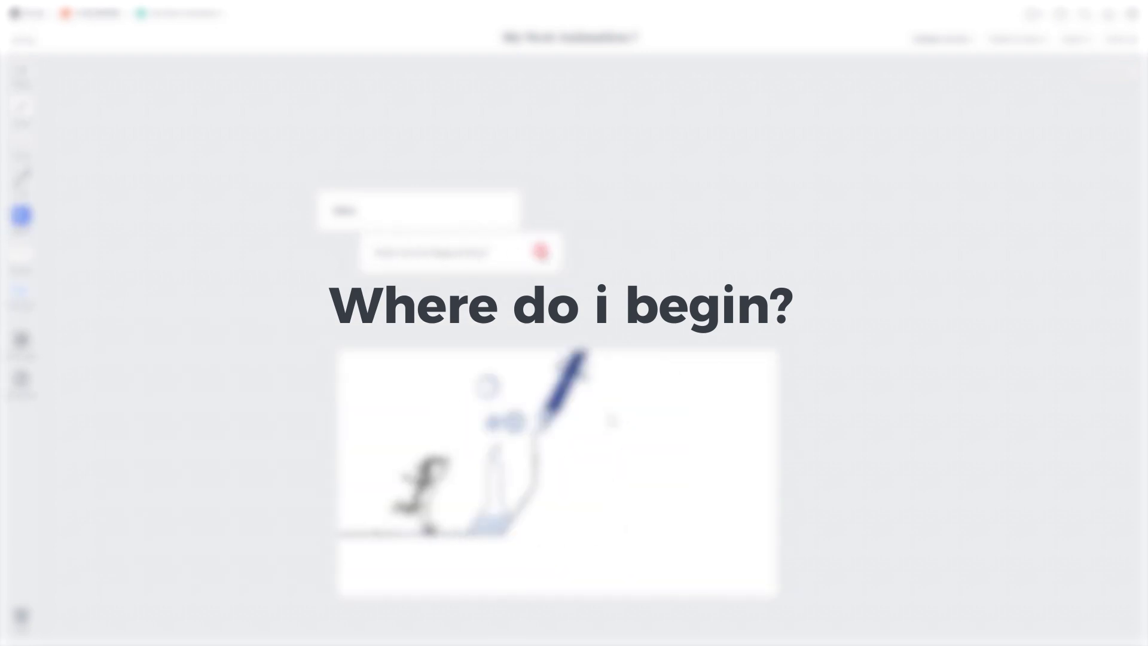
{"action": "key", "text": "ctrl+a"}
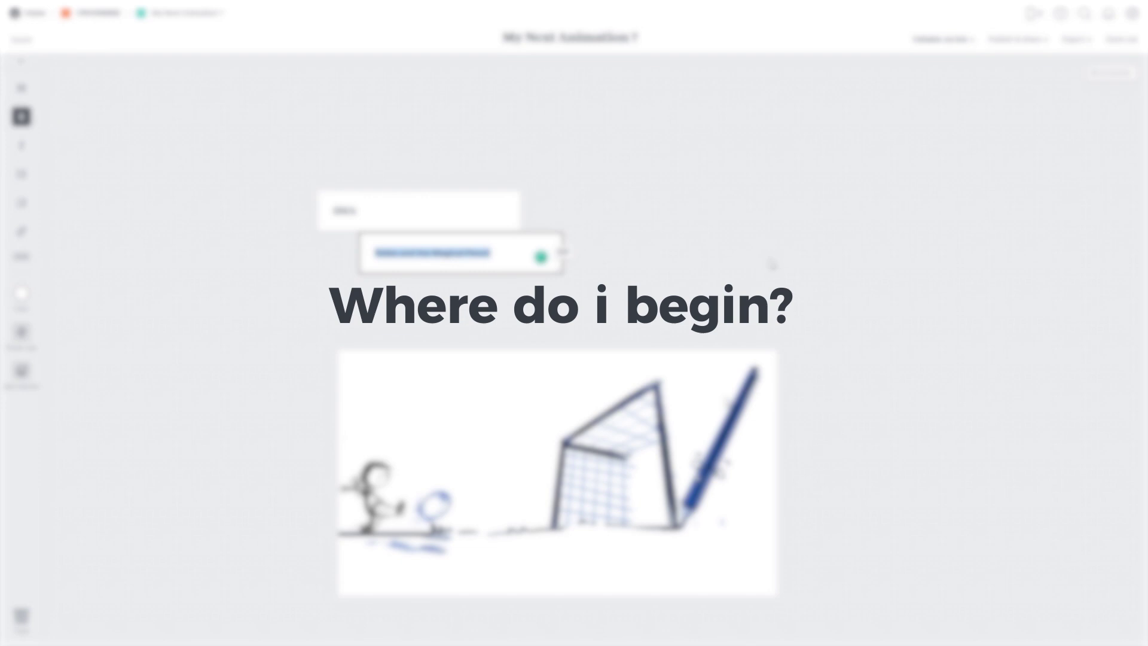
{"action": "key", "text": "Escape"}
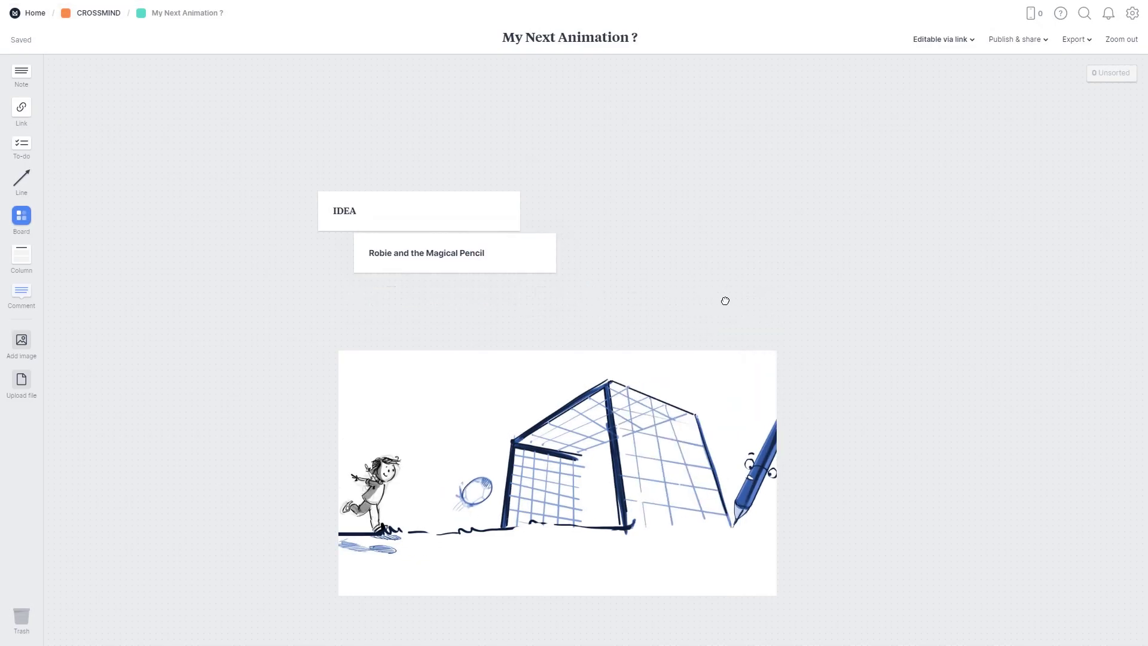
Step: Add a green board named 'The Magical Pencil' below the notes
{"action": "left_click_drag", "start_coordinate": [22, 215], "coordinate": [561, 383]}
{"action": "type", "text": "The Magic"}
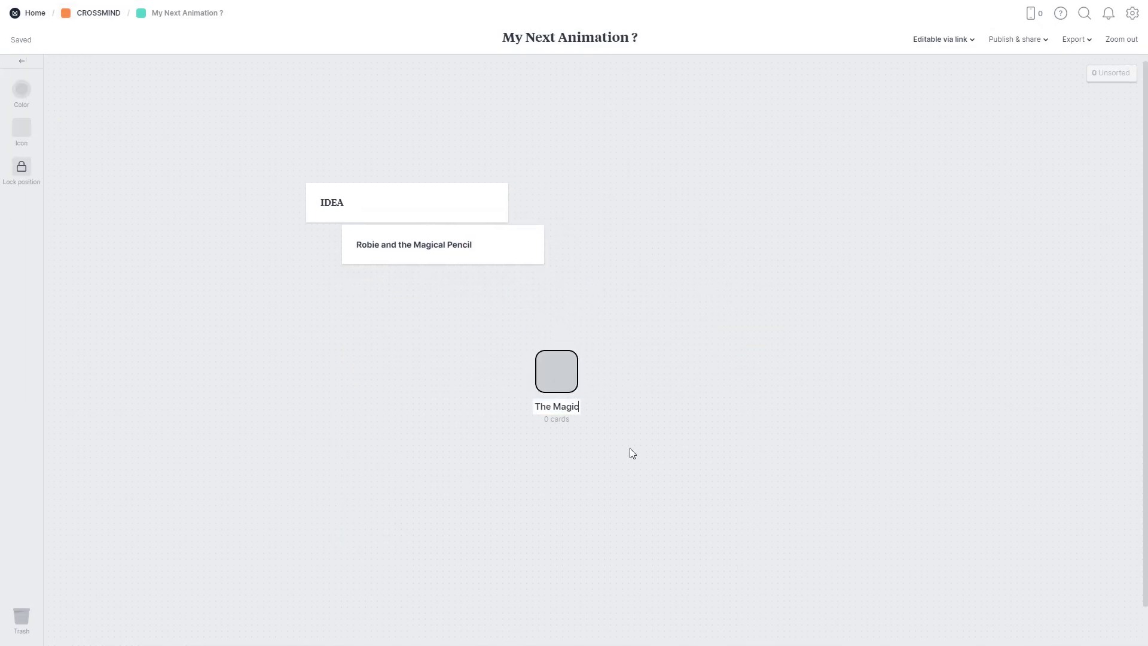
{"action": "type", "text": "al Pencil"}
{"action": "left_click", "coordinate": [601, 561]}
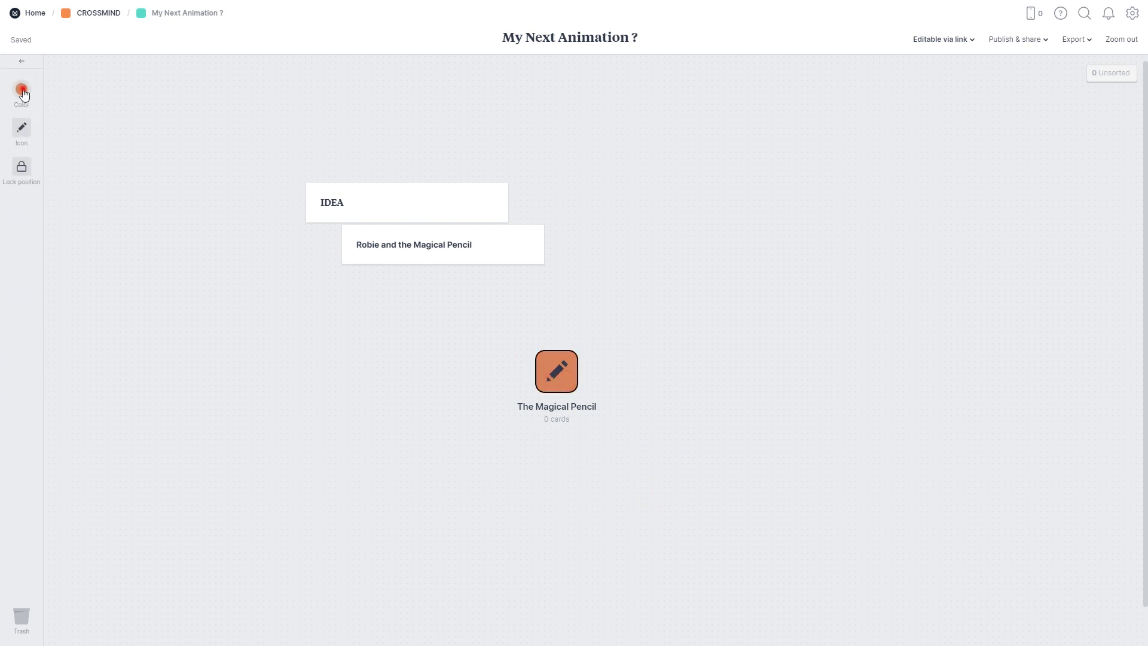
{"action": "left_click", "coordinate": [24, 94]}
{"action": "left_click", "coordinate": [118, 84]}
Step: Set the board's icon to the uploaded Crossmind logo, after trying dragon and pencil icons
{"action": "left_click", "coordinate": [22, 127]}
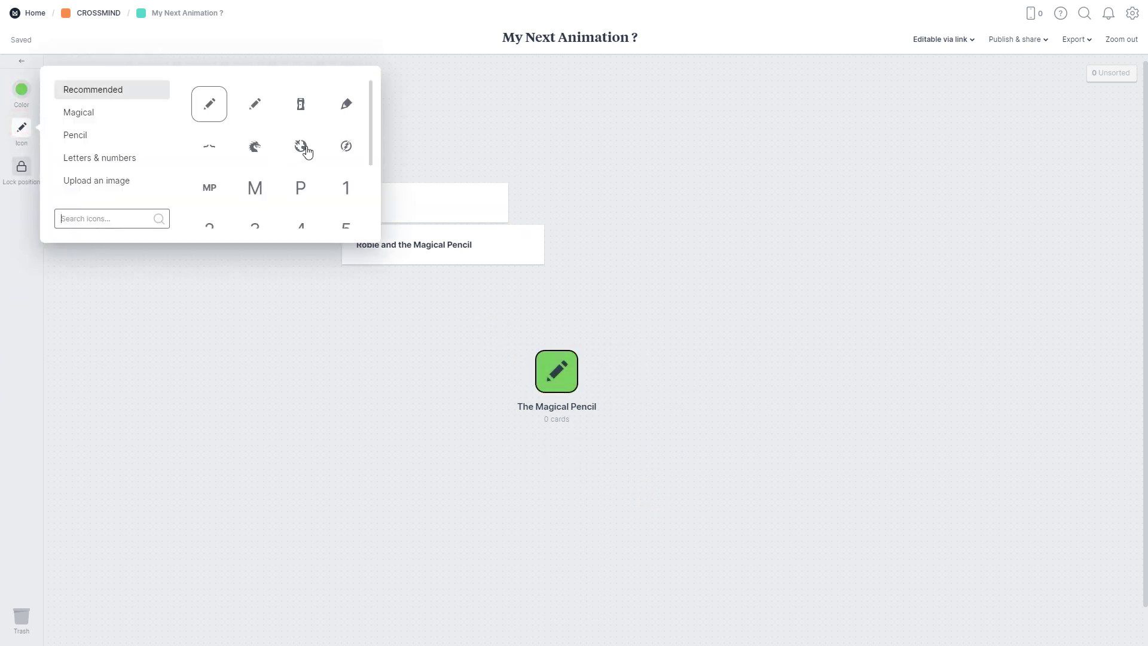
{"action": "left_click", "coordinate": [254, 146]}
{"action": "left_click", "coordinate": [22, 129]}
{"action": "left_click", "coordinate": [346, 105]}
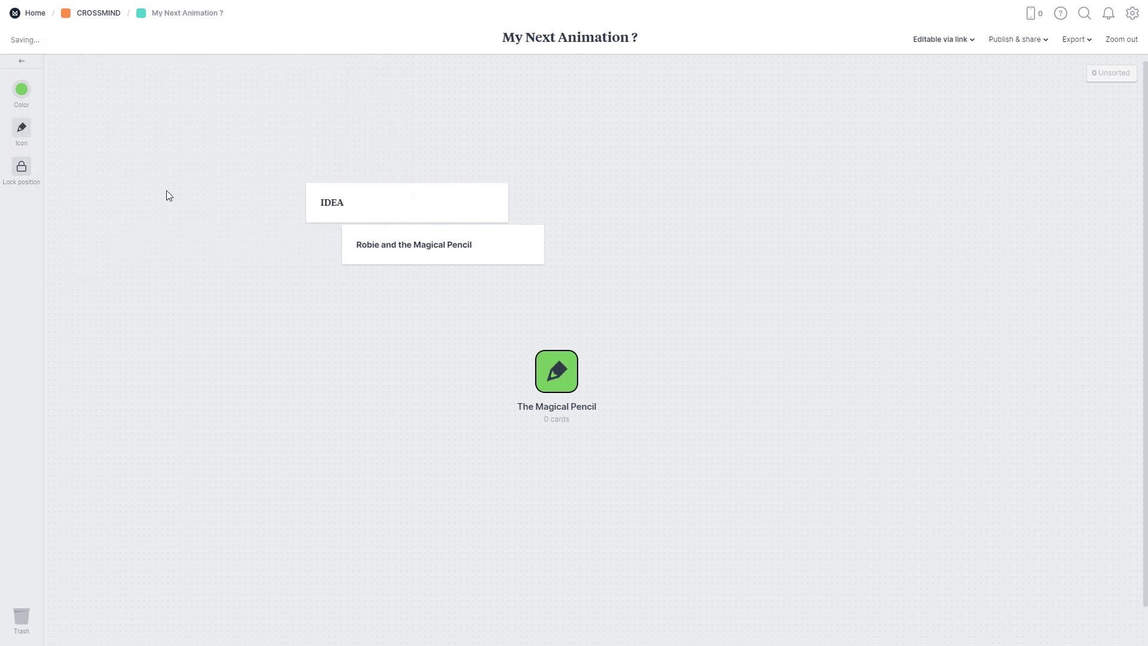
{"action": "left_click", "coordinate": [23, 130]}
{"action": "left_click", "coordinate": [281, 178]}
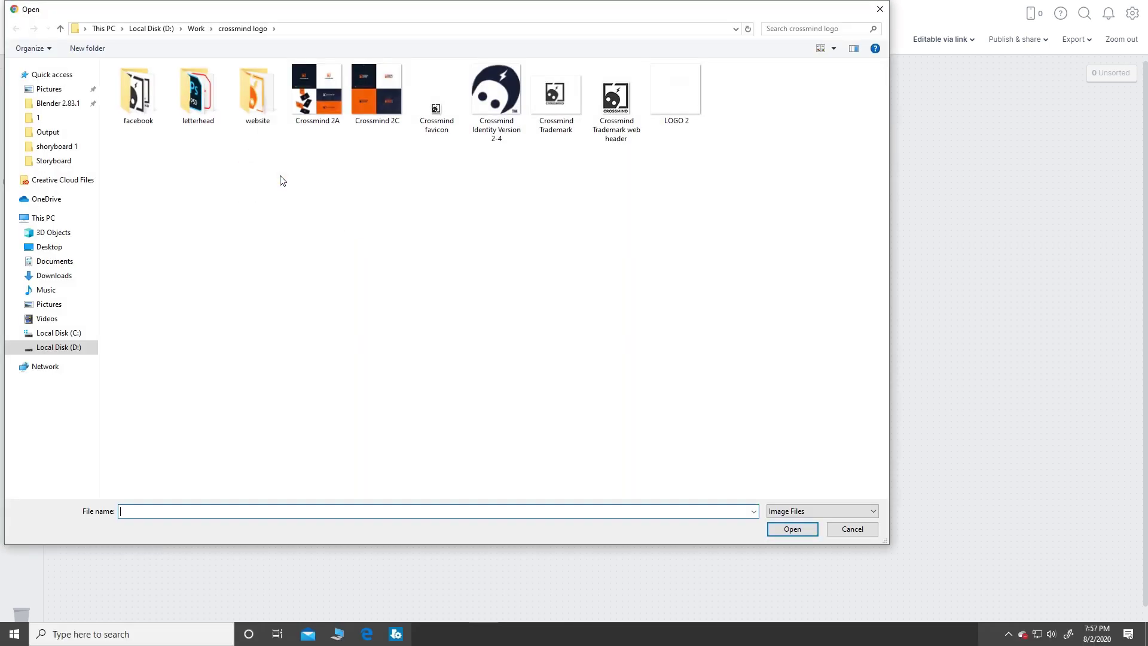
{"action": "left_click", "coordinate": [788, 530]}
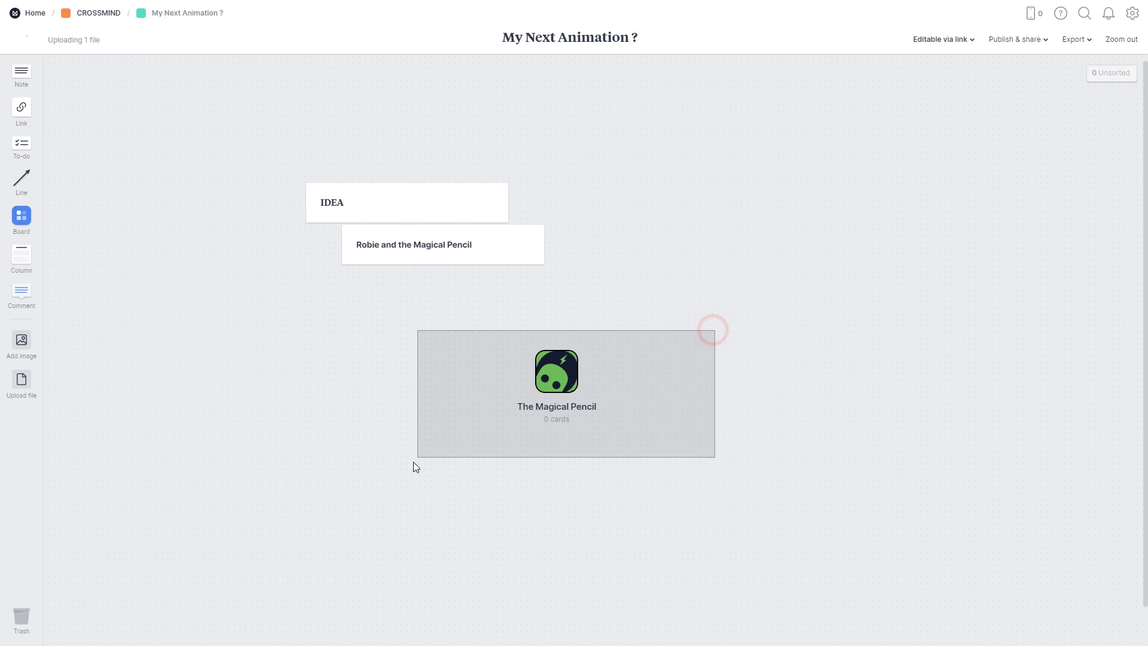
Step: Open The Magical Pencil board and put the story idea PDF in a 'Story Idea' column
{"action": "left_click", "coordinate": [556, 372]}
{"action": "key", "text": "alt+Tab"}
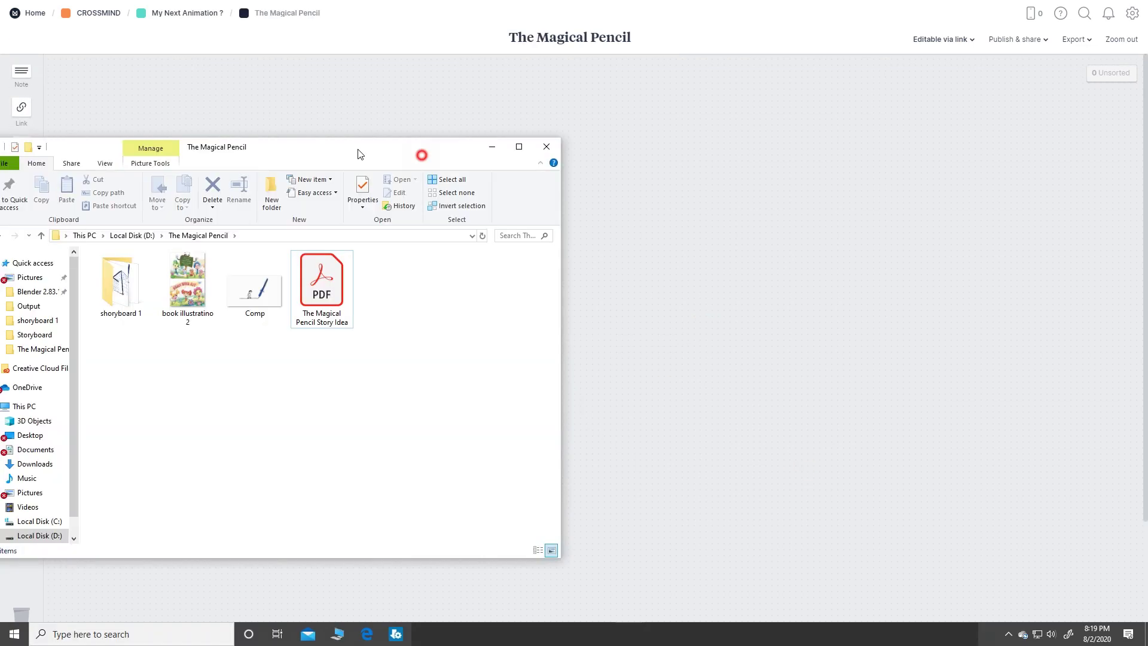
{"action": "mouse_move", "coordinate": [321, 284]}
{"action": "left_mouse_down"}
{"action": "mouse_move", "coordinate": [300, 213]}
{"action": "mouse_move", "coordinate": [567, 279]}
{"action": "left_mouse_up"}
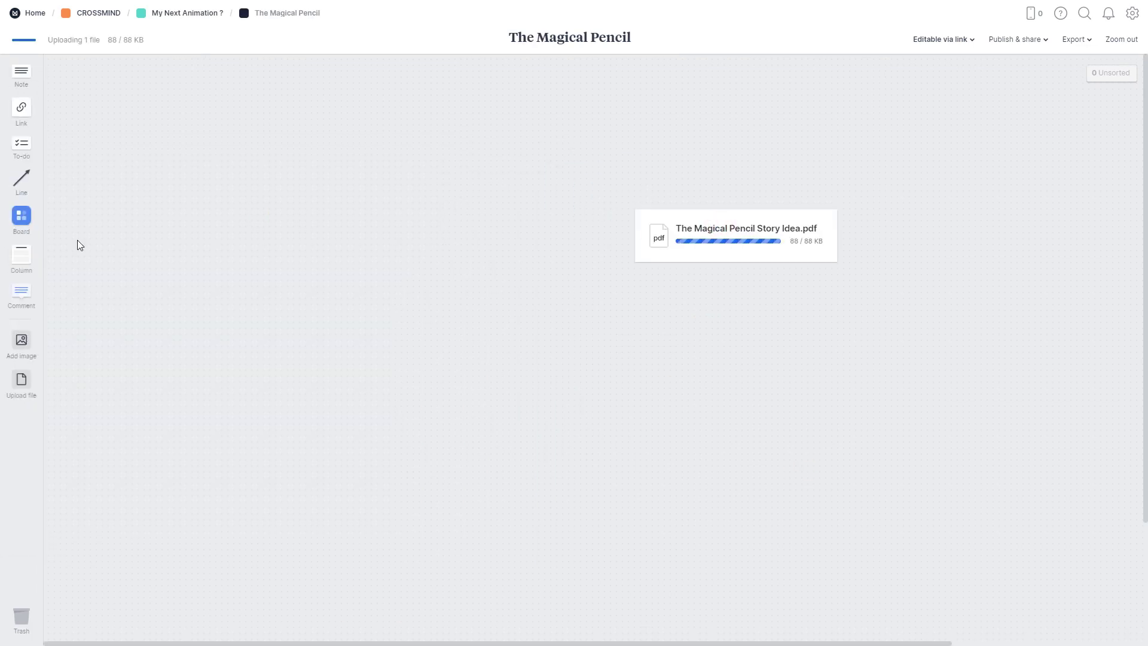
{"action": "left_click_drag", "start_coordinate": [23, 263], "coordinate": [550, 186]}
{"action": "type", "text": "Story Idea"}
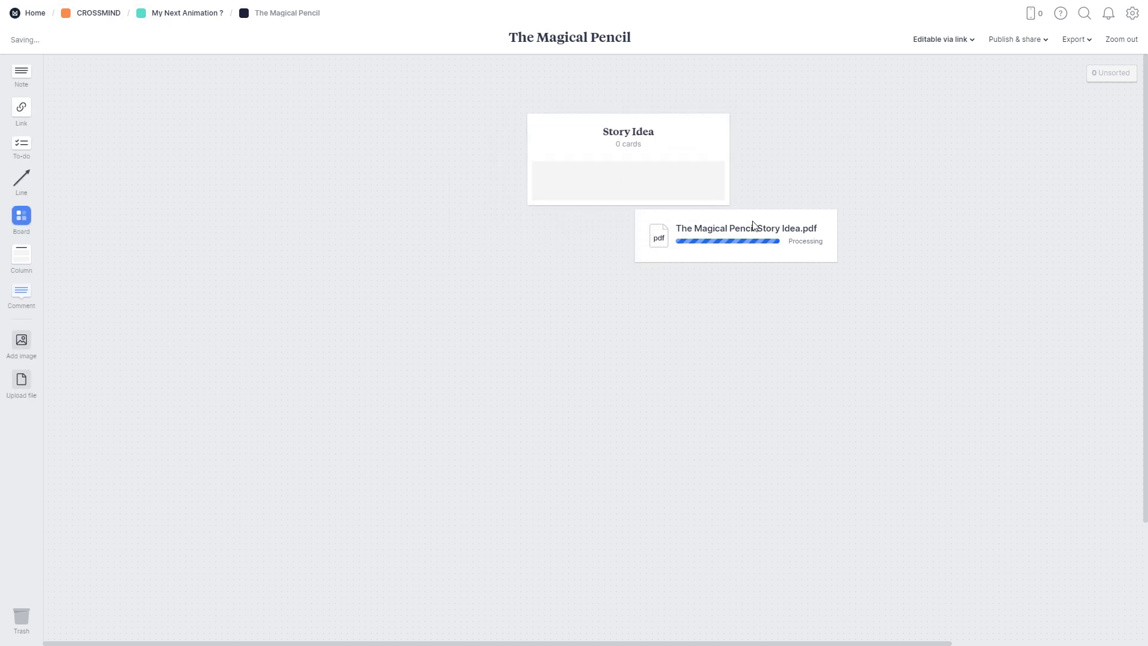
{"action": "left_click_drag", "start_coordinate": [751, 225], "coordinate": [674, 125]}
Step: Add the sketch images and the Magical Scene Creator video link to the board
{"action": "key", "text": "alt+Tab"}
{"action": "left_click_drag", "start_coordinate": [284, 343], "coordinate": [321, 247]}
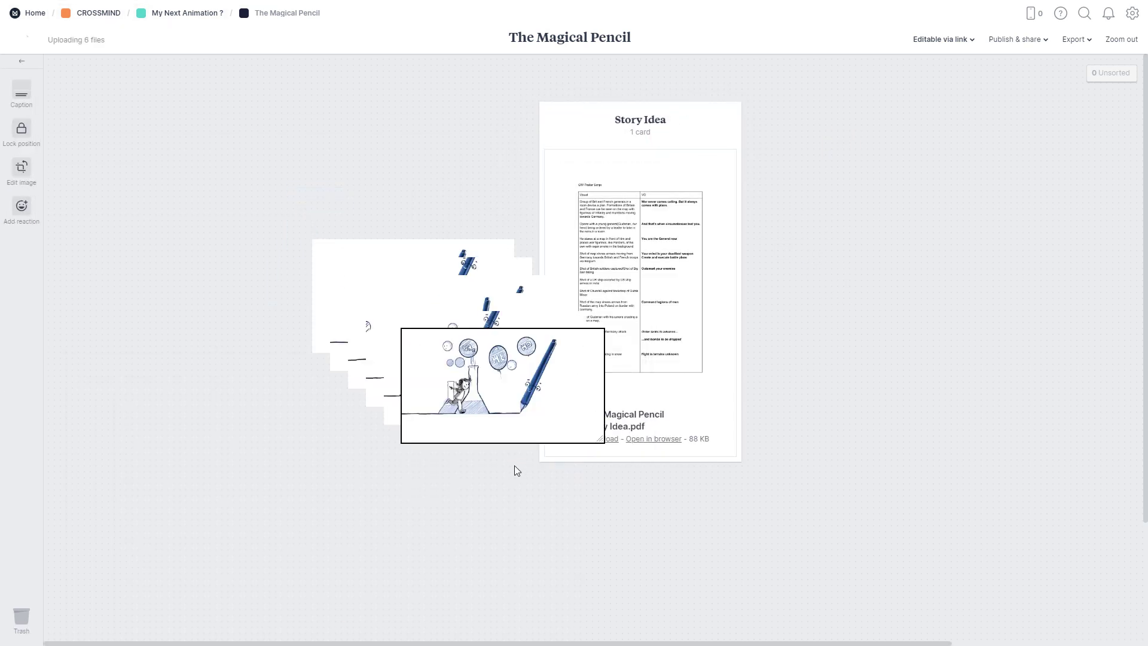
{"action": "scroll", "coordinate": [515, 465], "scroll_direction": "down", "scroll_amount": 3}
{"action": "mouse_move", "coordinate": [50, 212]}
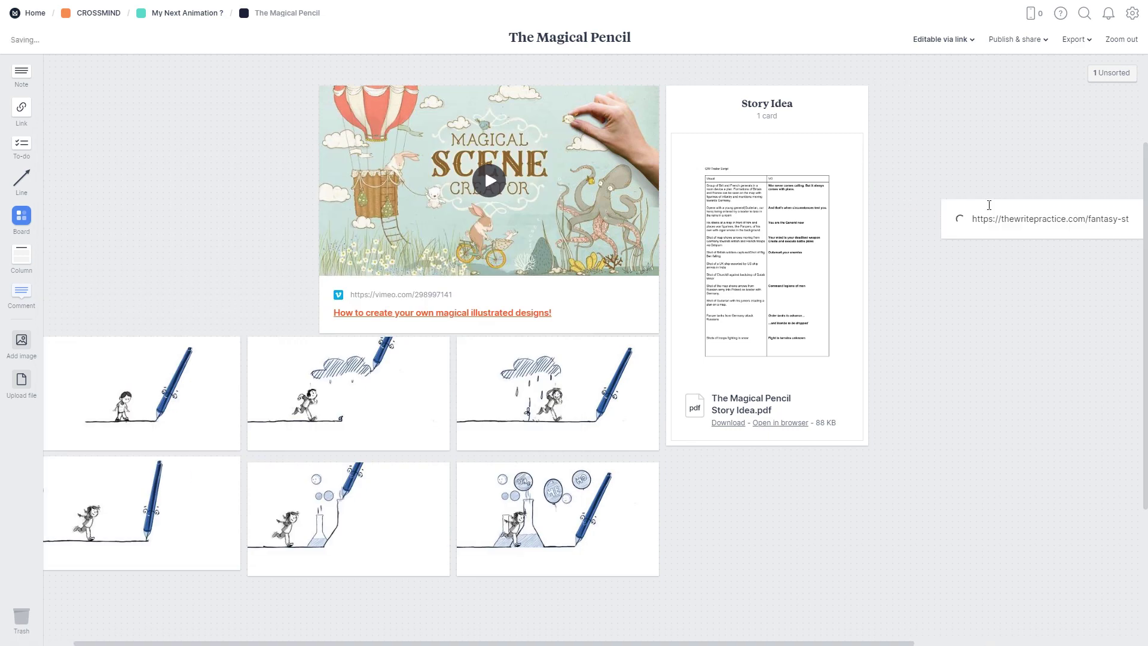
{"action": "left_click_drag", "start_coordinate": [960, 213], "coordinate": [966, 215]}
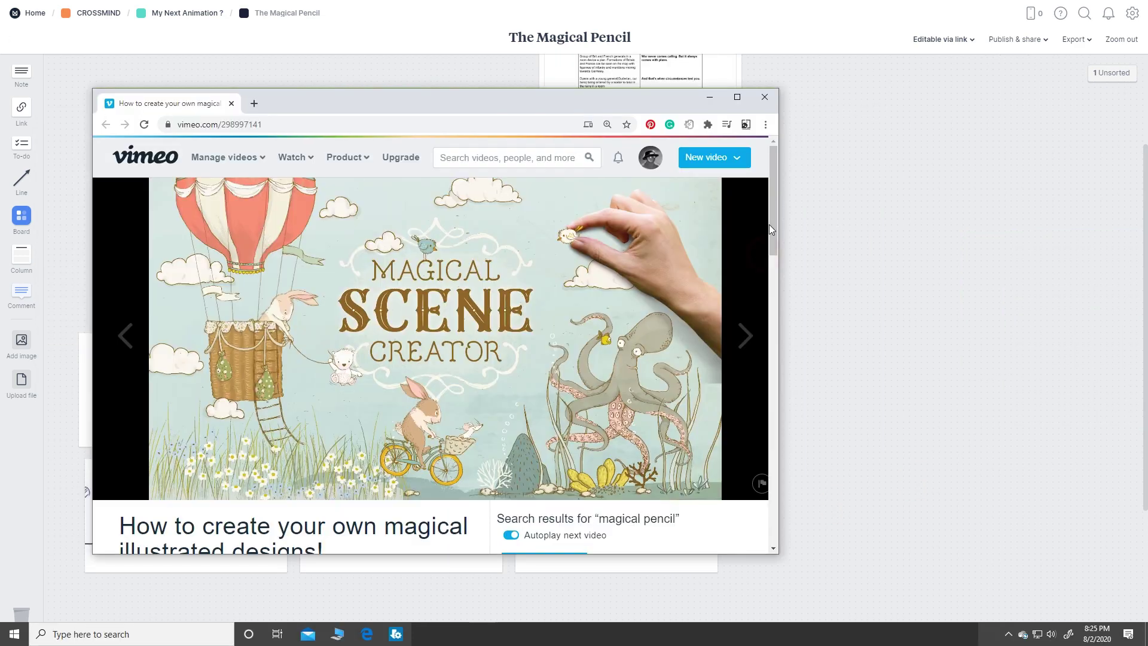
{"action": "left_click_drag", "start_coordinate": [771, 225], "coordinate": [277, 126]}
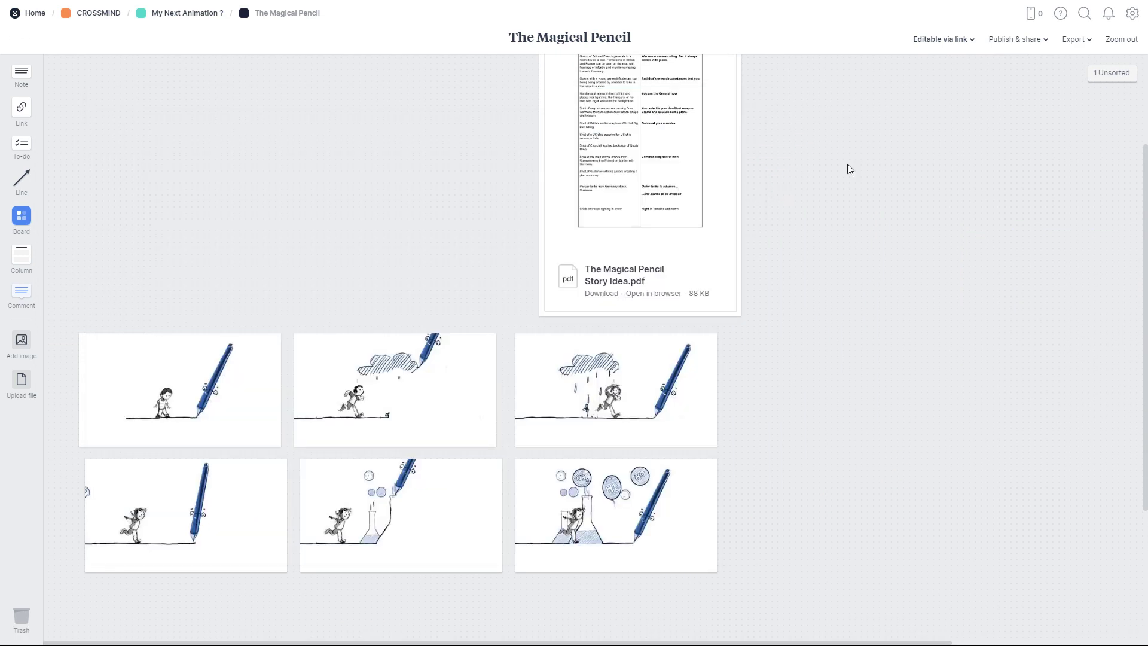
{"action": "left_click_drag", "start_coordinate": [845, 169], "coordinate": [846, 170]}
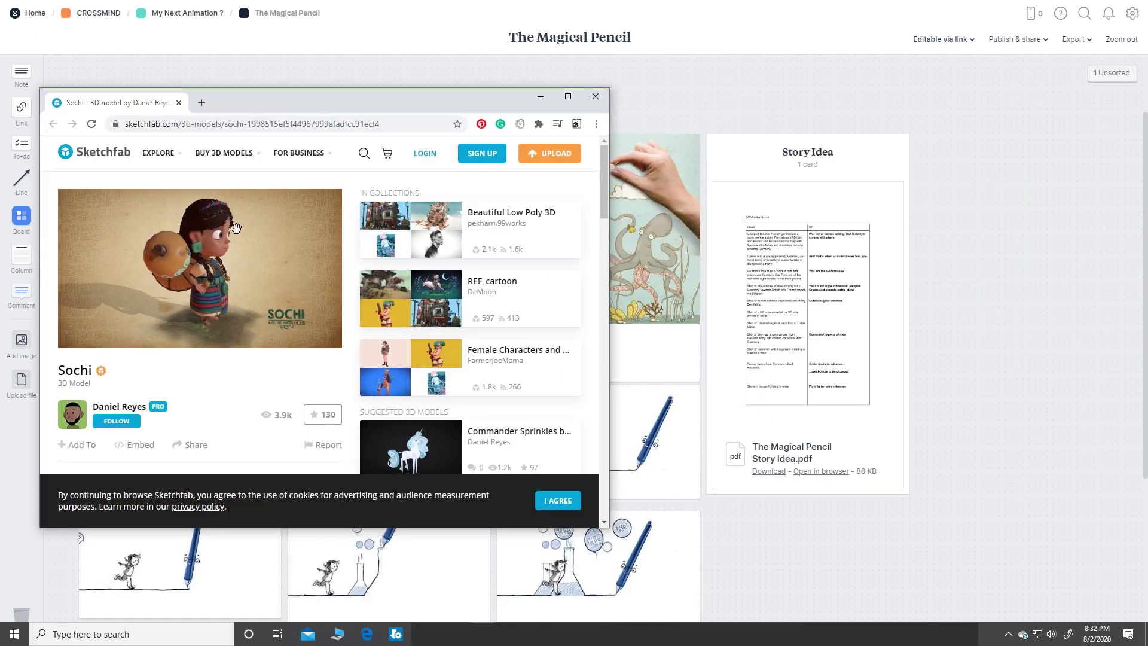
Step: Add the Sochi model link, the Goldie Rainbow font link and a new column
{"action": "left_click", "coordinate": [251, 123]}
{"action": "mouse_move", "coordinate": [252, 123]}
{"action": "left_mouse_down"}
{"action": "mouse_move", "coordinate": [915, 261]}
{"action": "mouse_move", "coordinate": [987, 263]}
{"action": "mouse_move", "coordinate": [876, 487]}
{"action": "left_mouse_up"}
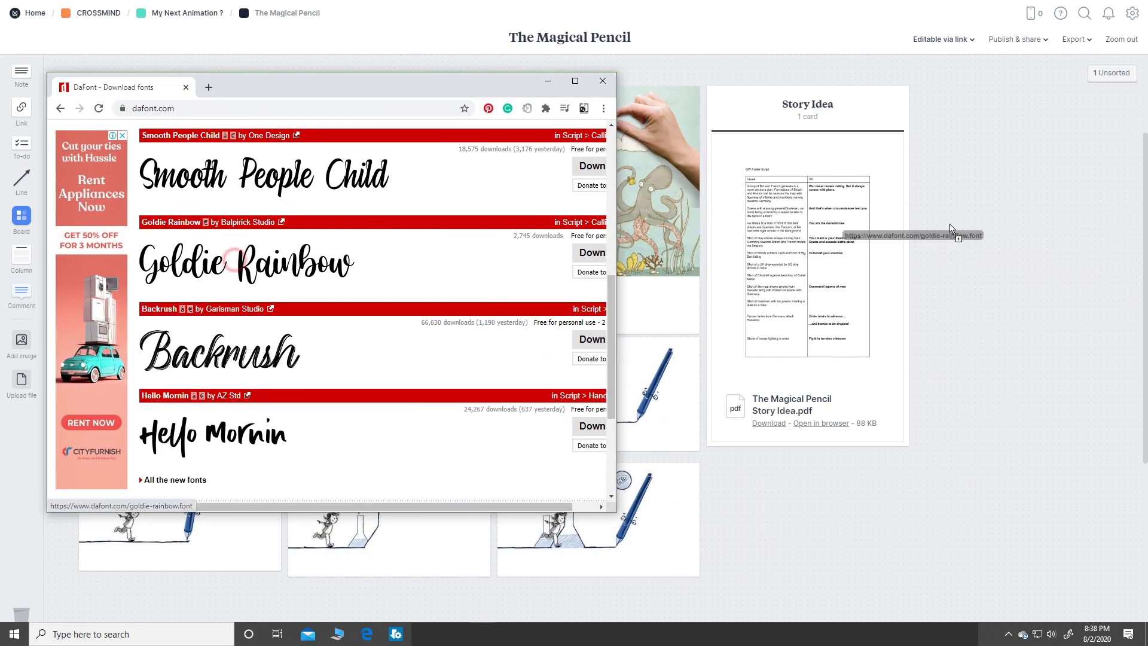
{"action": "left_click_drag", "start_coordinate": [953, 231], "coordinate": [968, 263]}
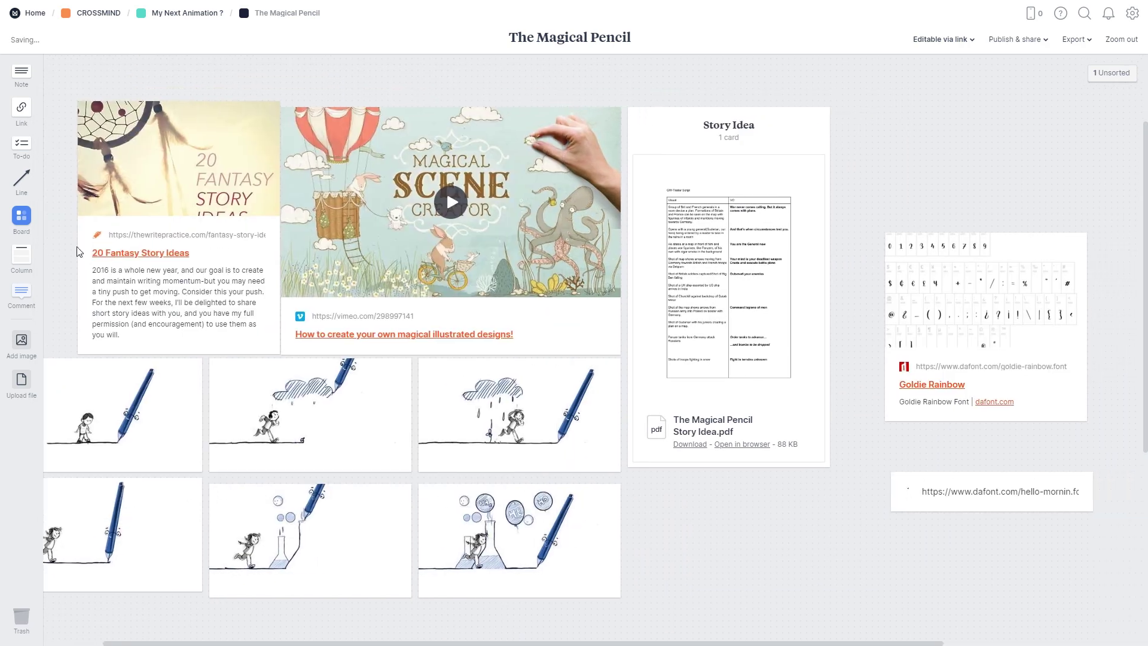
{"action": "left_click_drag", "start_coordinate": [21, 256], "coordinate": [957, 113]}
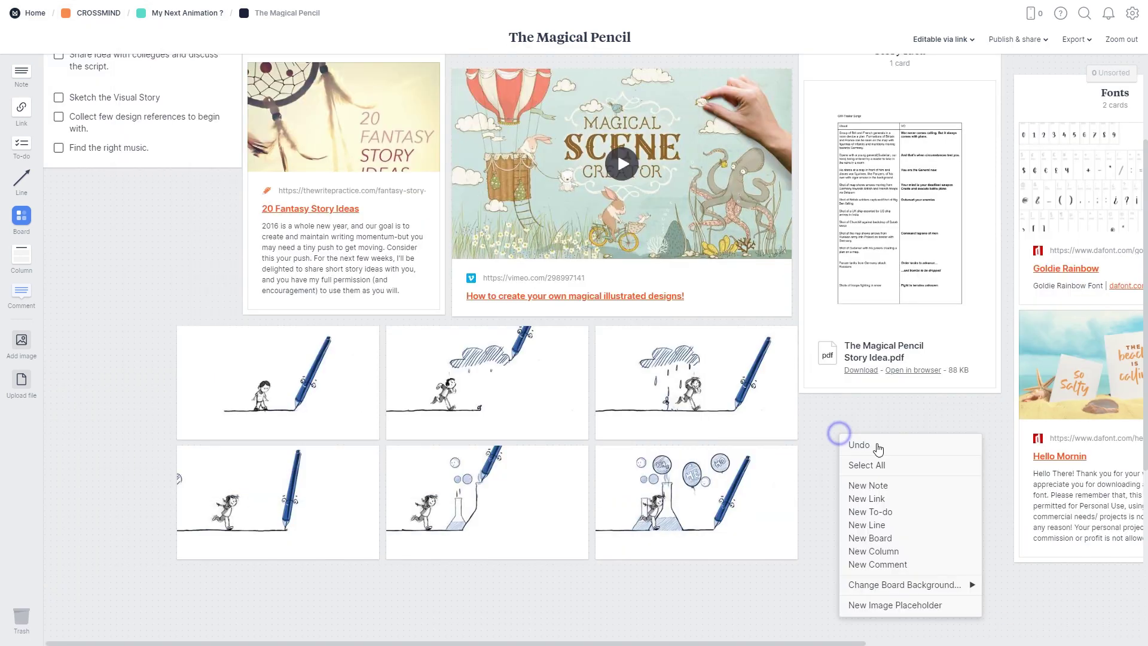
{"action": "left_click", "coordinate": [836, 420]}
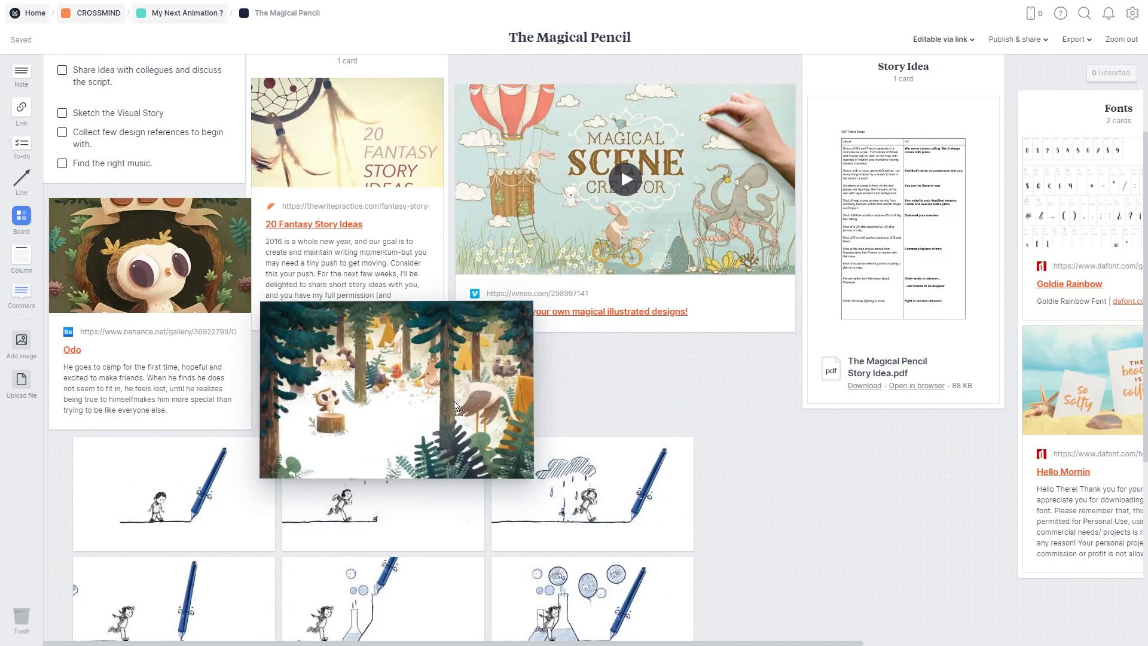
Step: Place the forest illustration, upload a colouring image, and delete the Start With Art image
{"action": "left_click_drag", "start_coordinate": [466, 418], "coordinate": [403, 398]}
{"action": "left_click", "coordinate": [21, 383]}
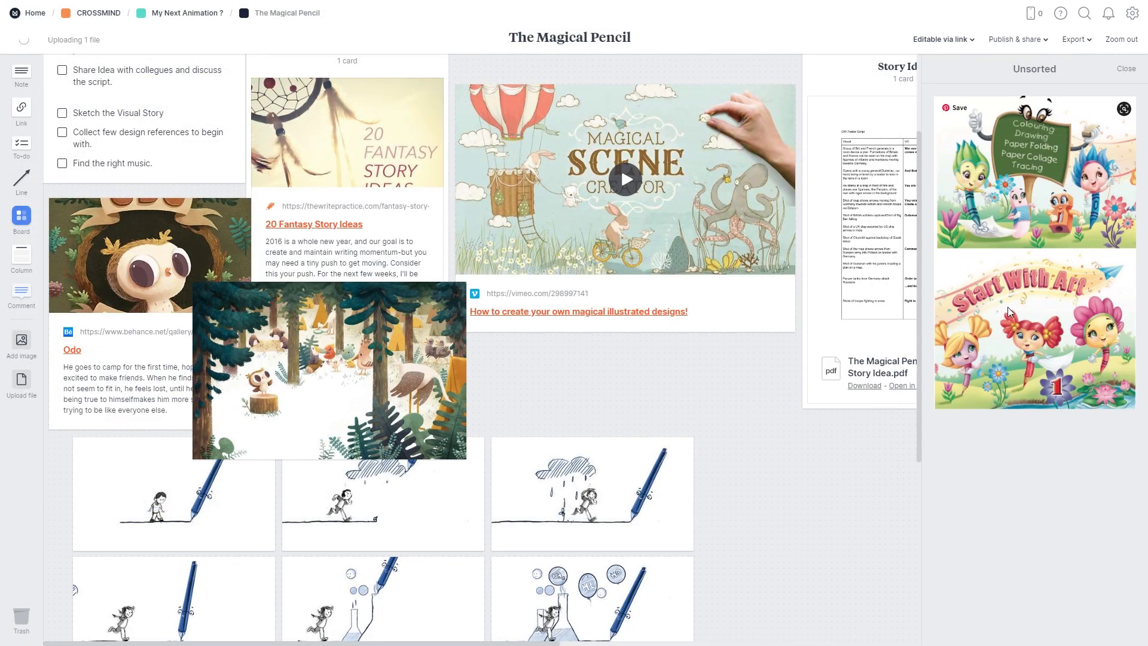
{"action": "left_click_drag", "start_coordinate": [1064, 257], "coordinate": [931, 497]}
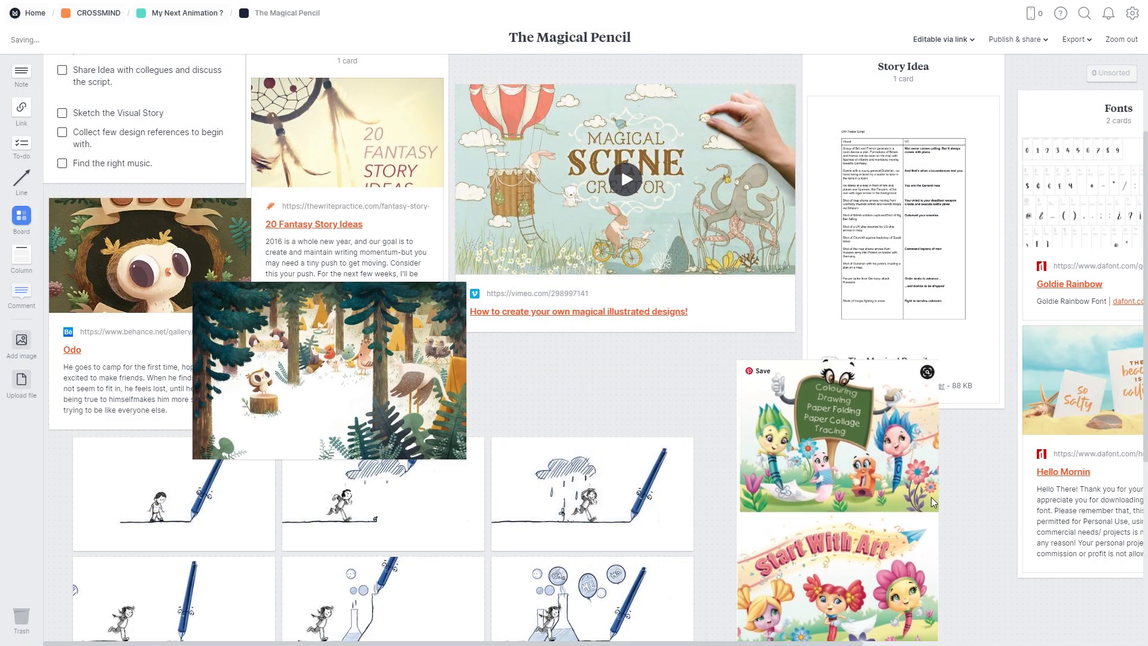
{"action": "key", "text": "Delete"}
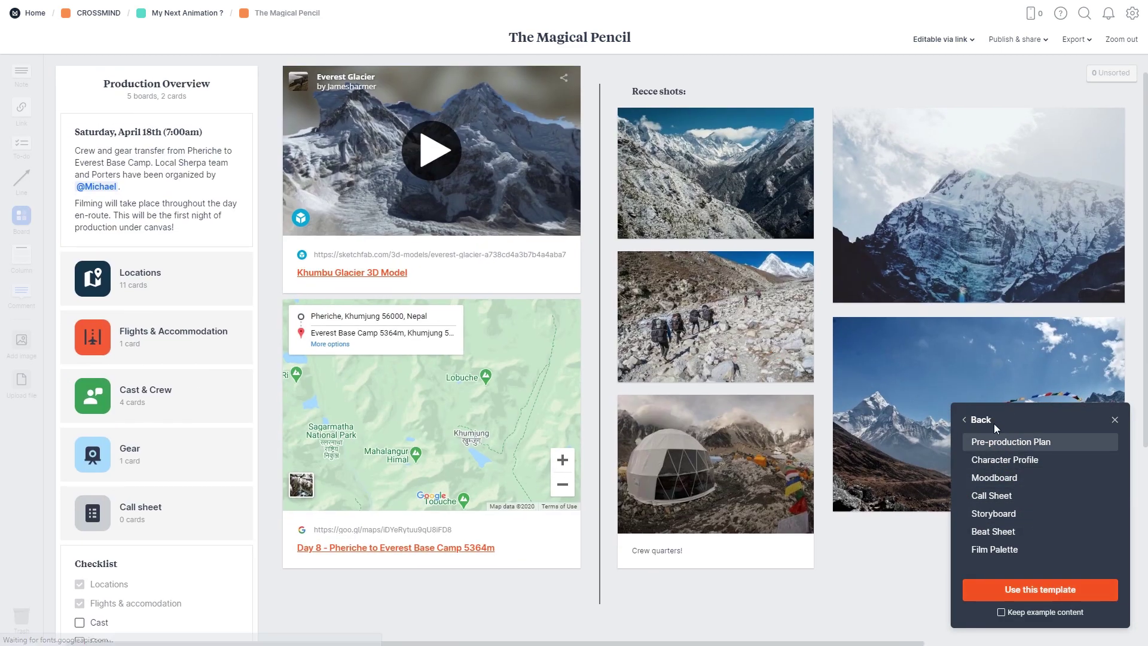
Step: Browse the Graphic Design templates, then close the template browser without applying one
{"action": "left_click", "coordinate": [990, 421]}
{"action": "left_click", "coordinate": [1006, 544]}
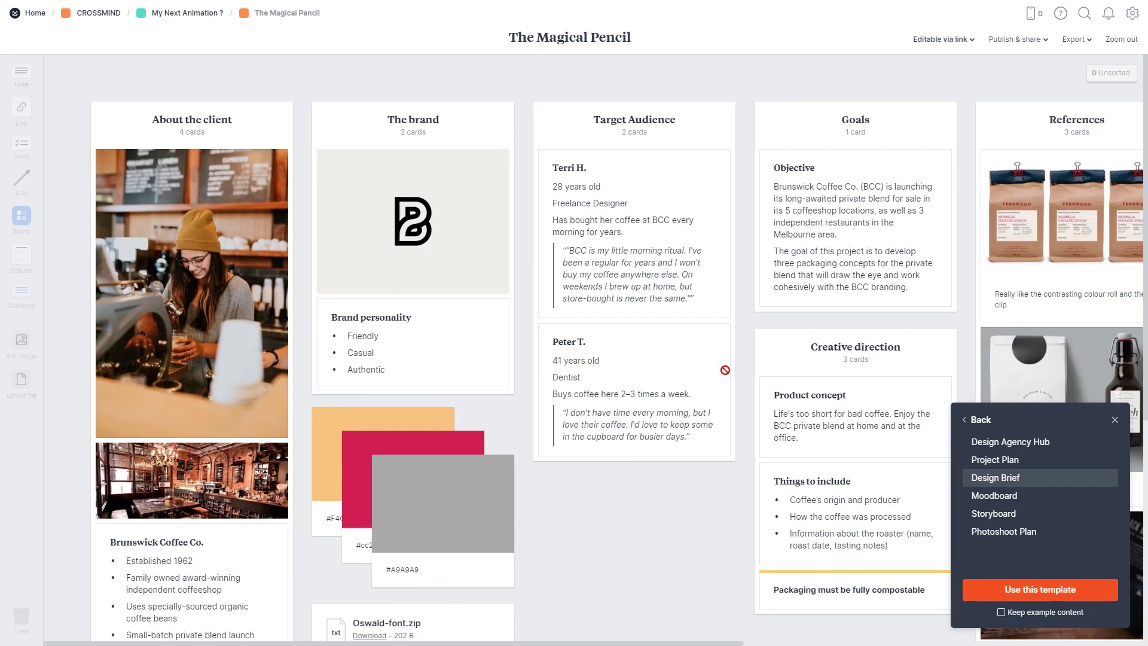
{"action": "left_click", "coordinate": [724, 370]}
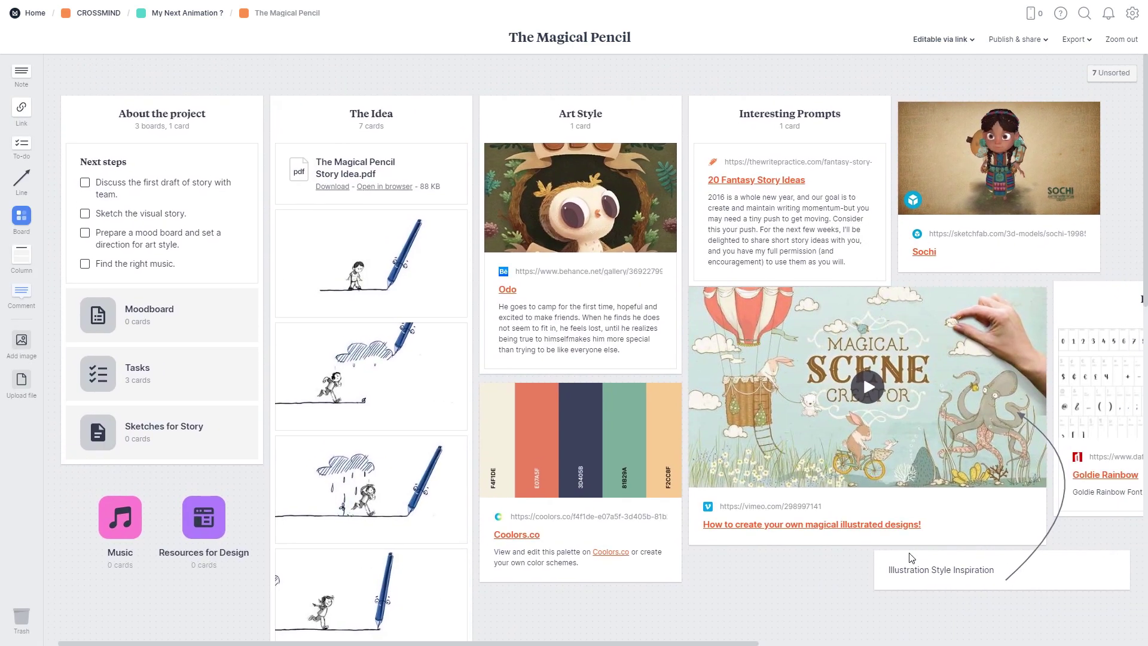
Step: Pan past the Fonts and About the project columns and play the Magical Scene Creator video
{"action": "left_click_drag", "start_coordinate": [962, 553], "coordinate": [787, 524]}
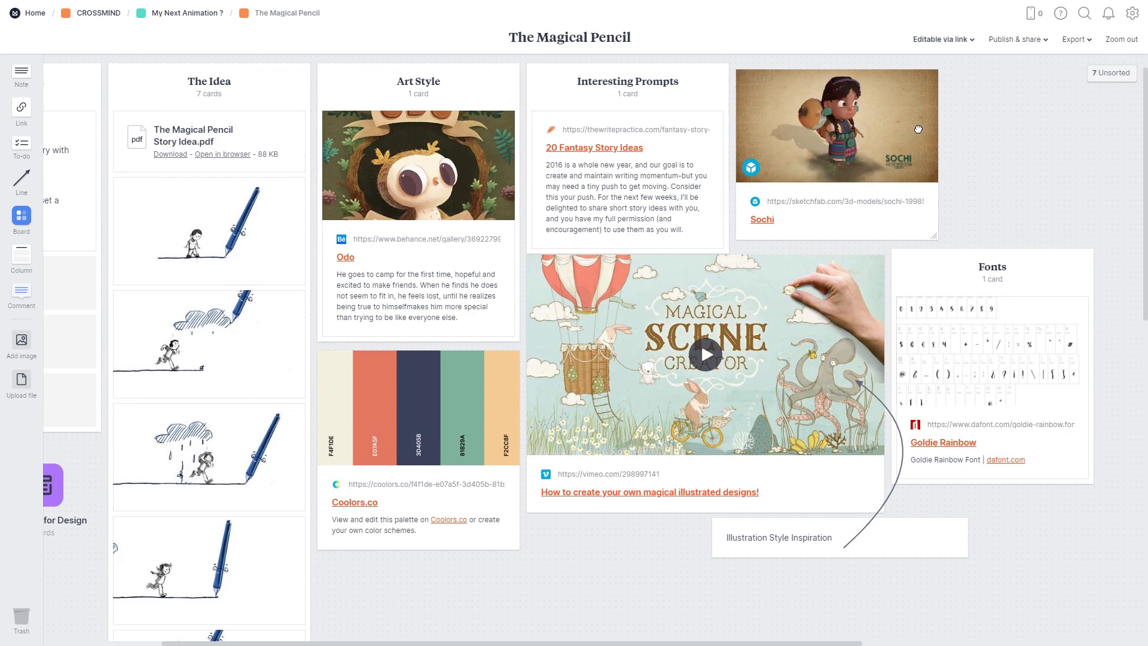
{"action": "left_click_drag", "start_coordinate": [640, 352], "coordinate": [786, 444]}
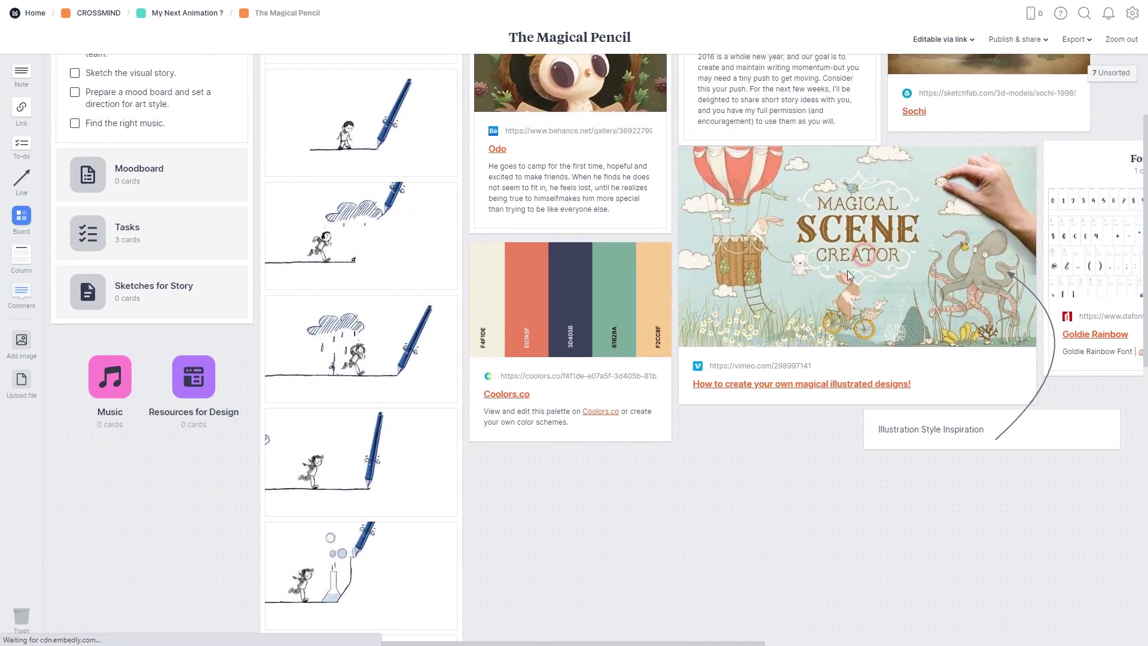
{"action": "scroll", "coordinate": [805, 381], "scroll_direction": "up", "scroll_amount": 4}
{"action": "left_click", "coordinate": [743, 382]}
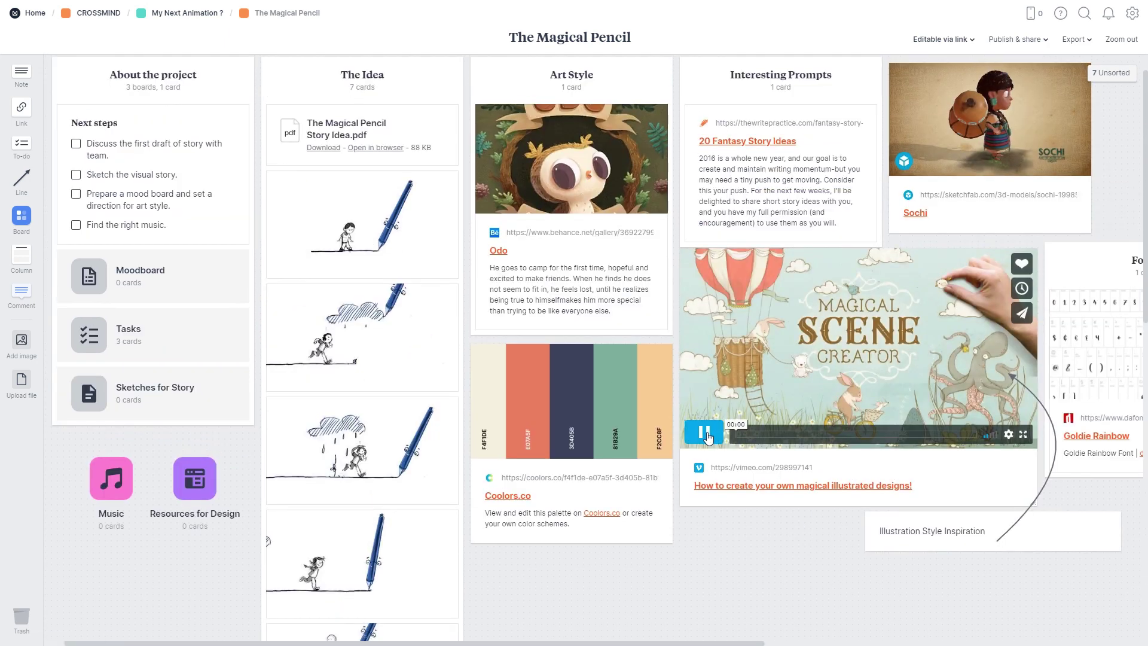
{"action": "left_click_drag", "start_coordinate": [771, 546], "coordinate": [763, 572]}
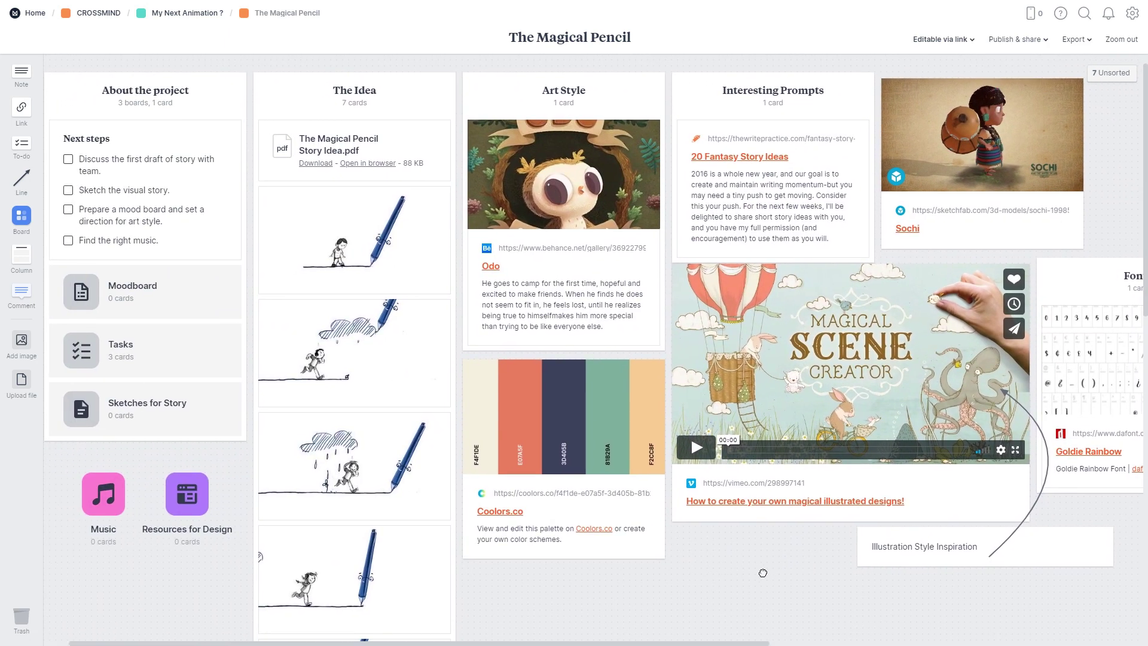
{"action": "scroll", "coordinate": [960, 45], "scroll_direction": "right", "scroll_amount": 3}
Step: Invite another editor by e-mail and open the board's Publish & share options
{"action": "left_click", "coordinate": [959, 40]}
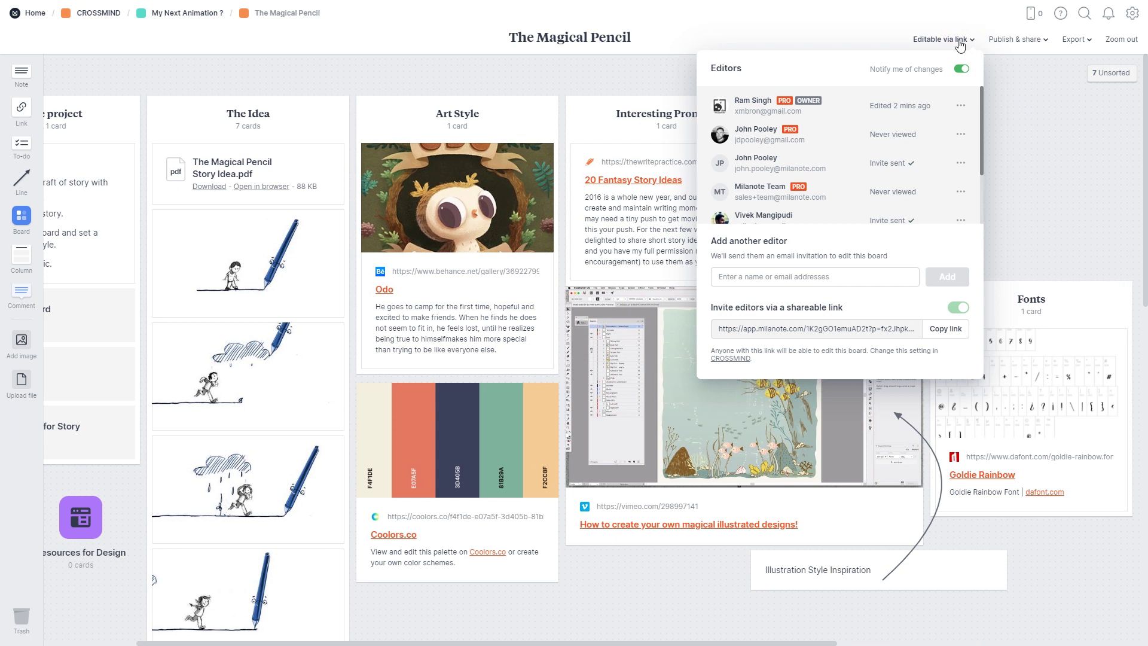
{"action": "scroll", "coordinate": [981, 124], "scroll_direction": "down", "scroll_amount": 2}
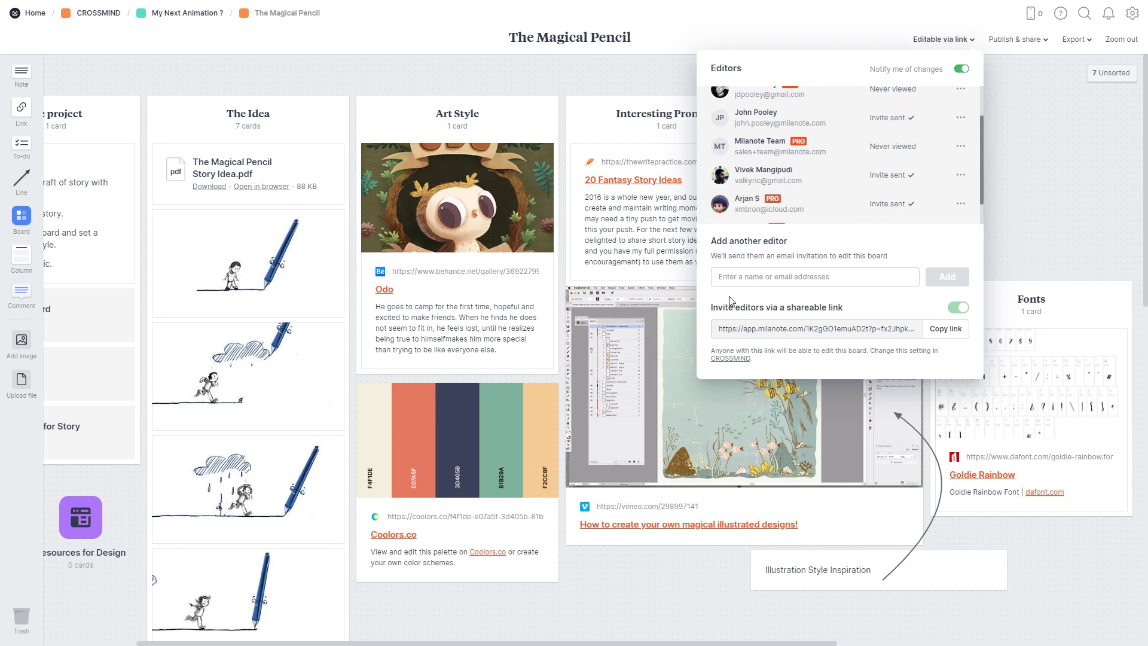
{"action": "left_click", "coordinate": [749, 278]}
{"action": "left_click", "coordinate": [1064, 154]}
{"action": "left_click", "coordinate": [1033, 39]}
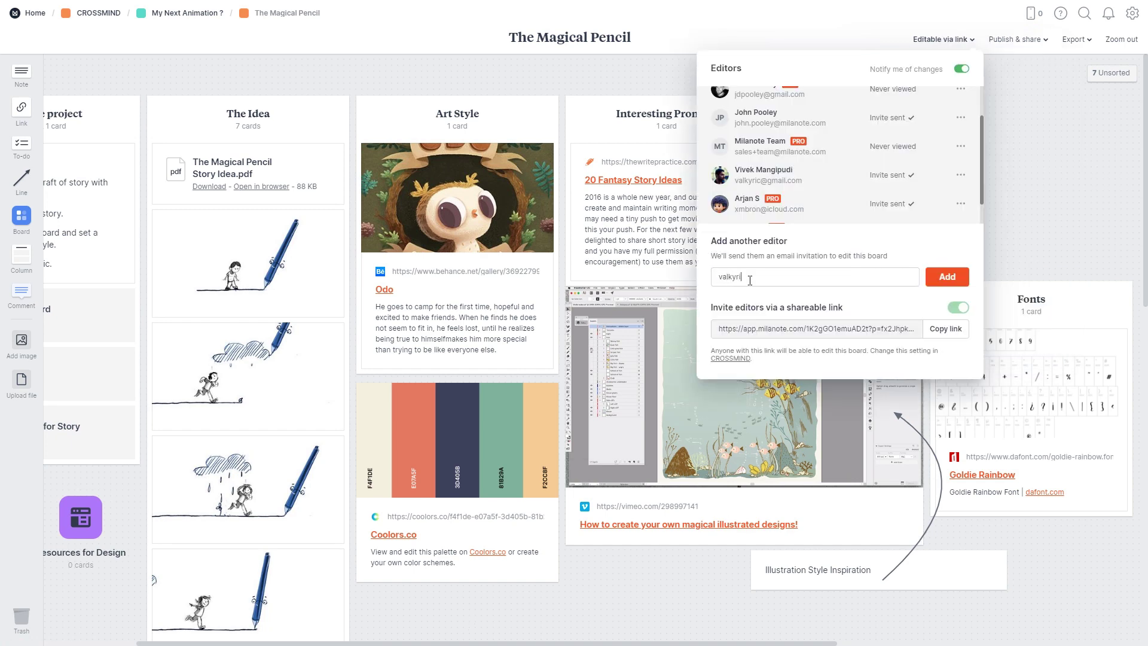
{"action": "left_click", "coordinate": [946, 277]}
{"action": "left_click", "coordinate": [784, 278]}
{"action": "type", "text": "xmbro"}
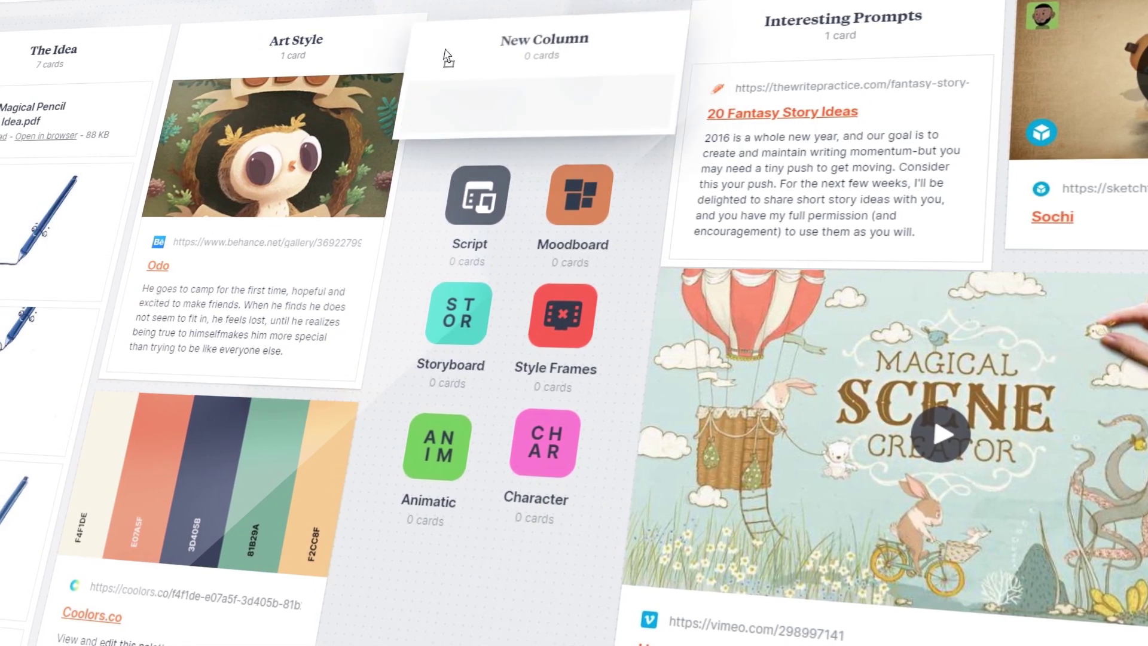
Step: Title the new column 'Production Files', select it, and zoom out over the whole board
{"action": "type", "text": "Production Files"}
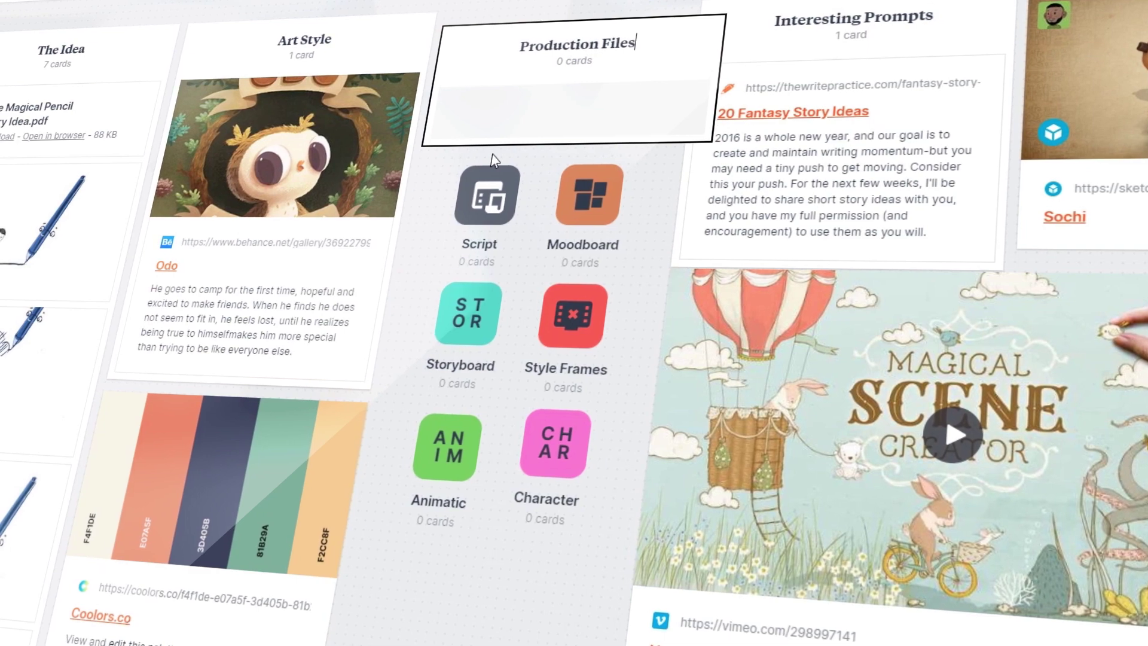
{"action": "key", "text": "Return"}
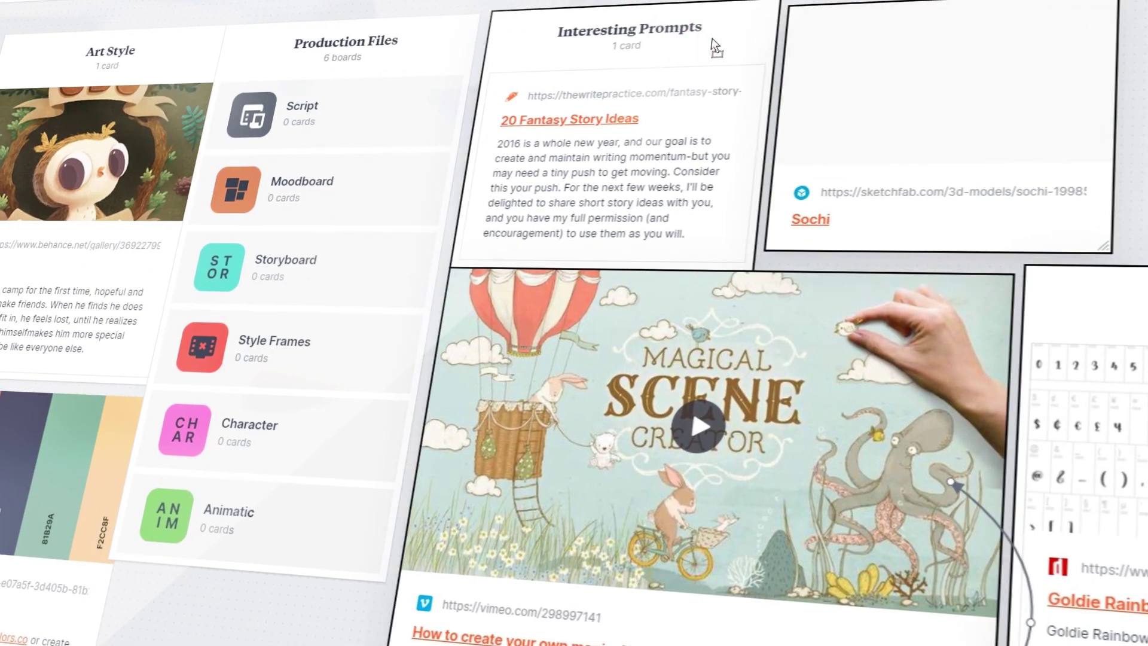
{"action": "left_click", "coordinate": [368, 51]}
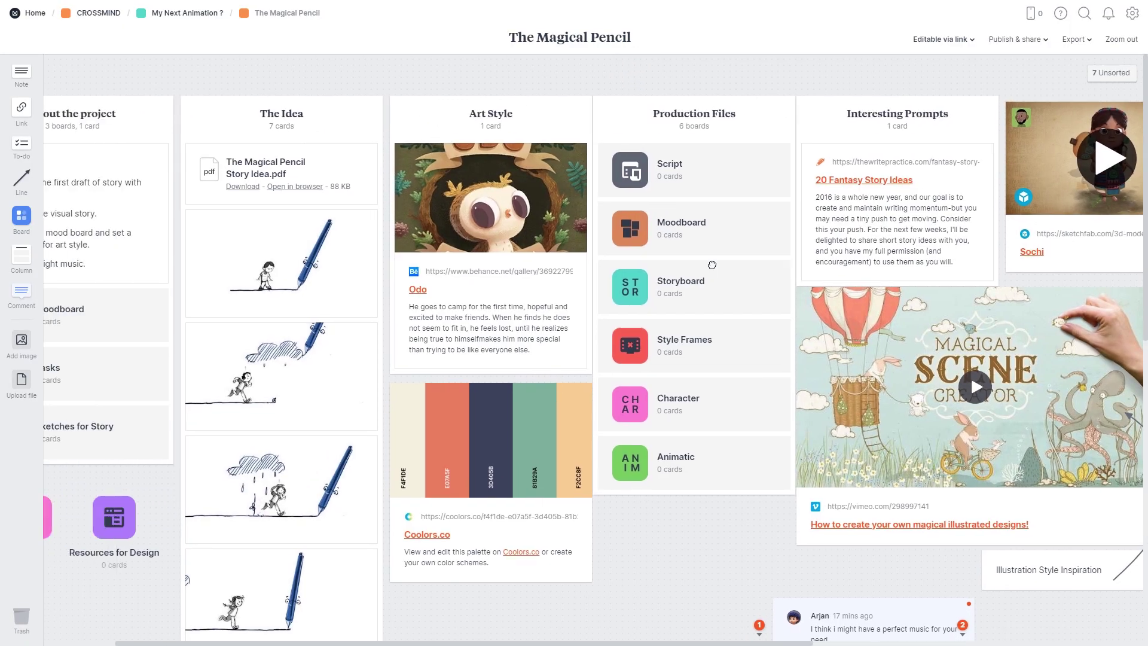
{"action": "left_click", "coordinate": [1133, 40]}
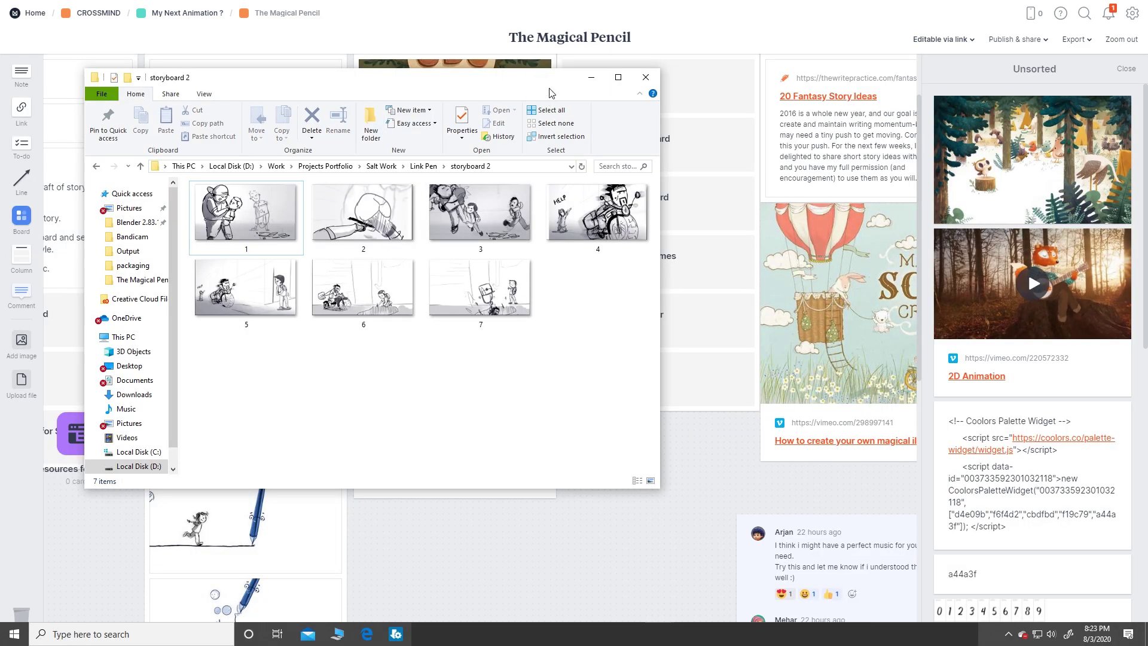
Step: Open the Storyboard board and apply the Storyboard template
{"action": "left_click", "coordinate": [687, 27]}
{"action": "left_click", "coordinate": [704, 224]}
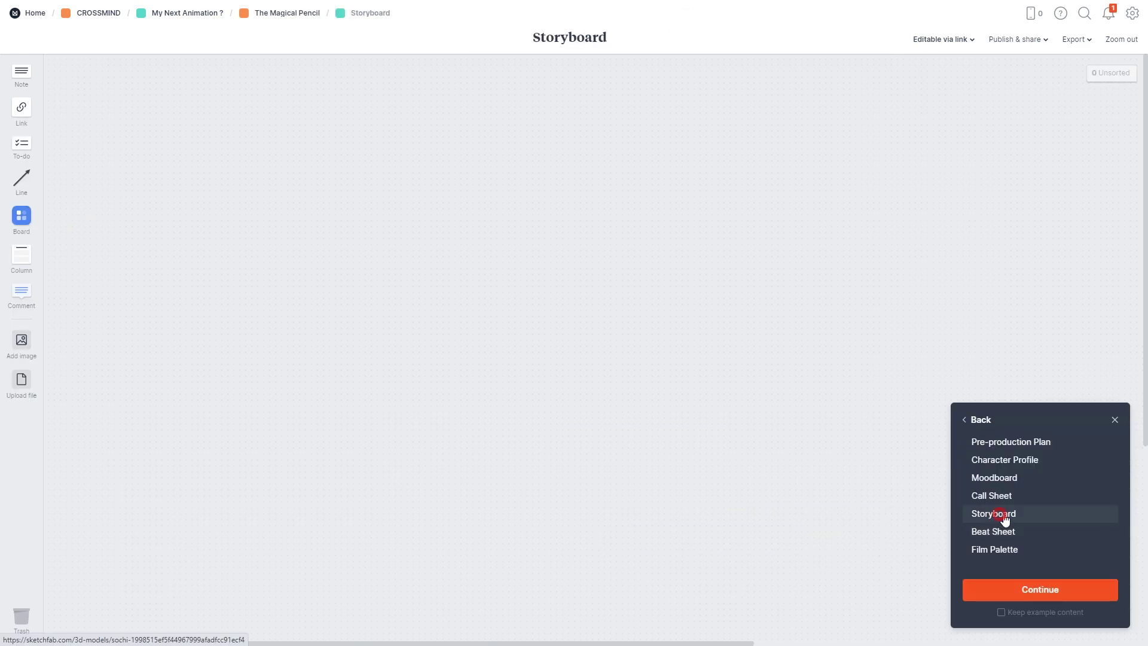
{"action": "left_click", "coordinate": [1004, 515]}
{"action": "left_click", "coordinate": [1040, 589]}
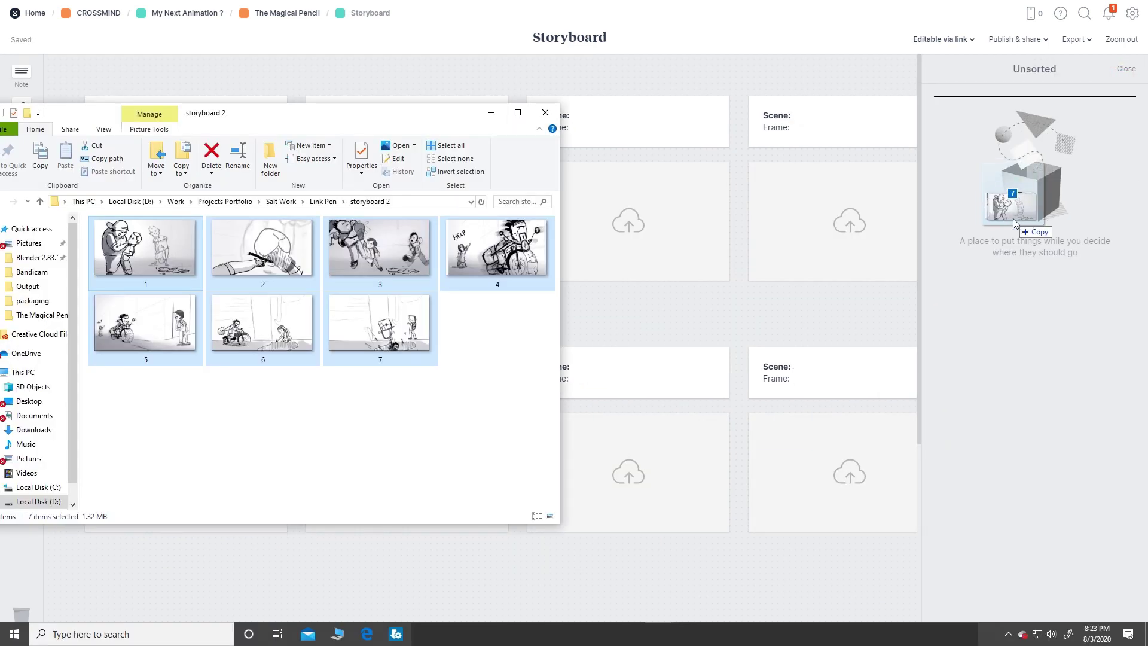
Step: Upload the seven storyboard sketches and start writing the scene 1 caption
{"action": "left_click_drag", "start_coordinate": [1010, 222], "coordinate": [1008, 246]}
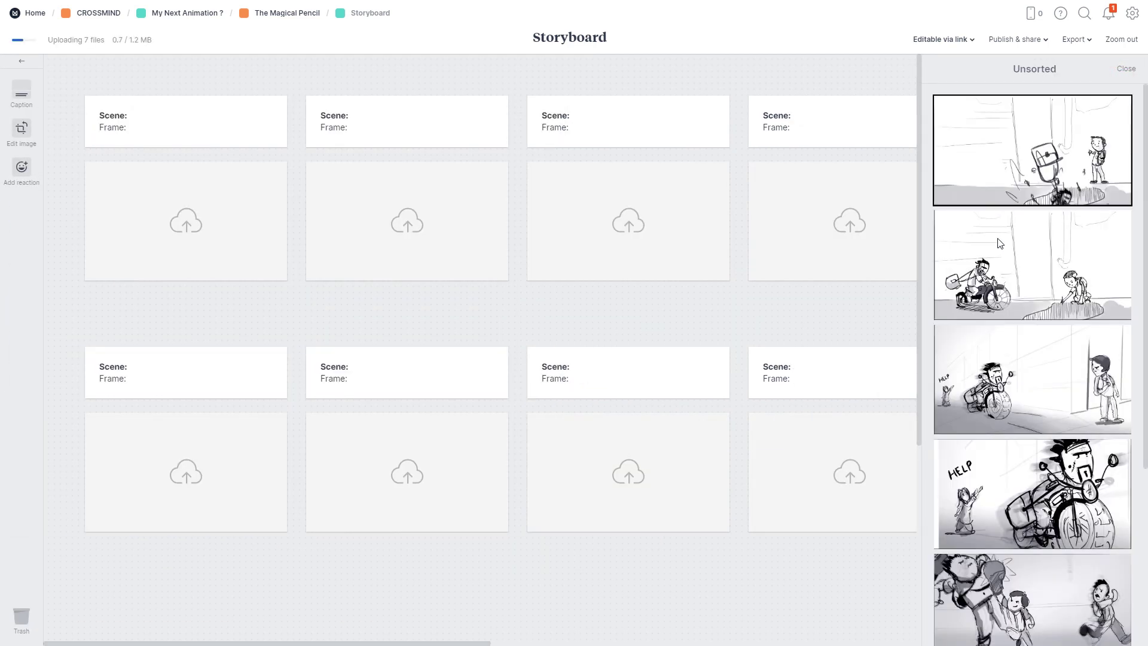
{"action": "left_click", "coordinate": [207, 137]}
{"action": "type", "text": "1"}
{"action": "key", "text": "Down"}
{"action": "type", "text": "Sce"}
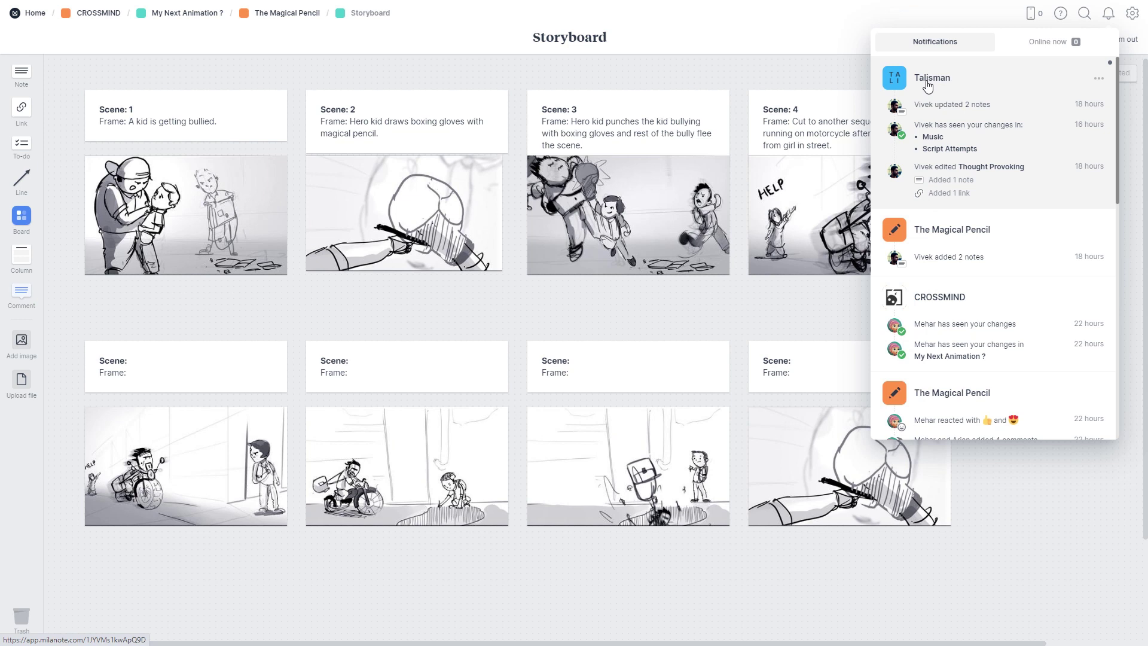
Step: Post a comment proposing a kid saving a cat stuck on a tree, and shift scenes 2–4 right
{"action": "key", "text": "Escape"}
{"action": "left_click_drag", "start_coordinate": [26, 301], "coordinate": [869, 407]}
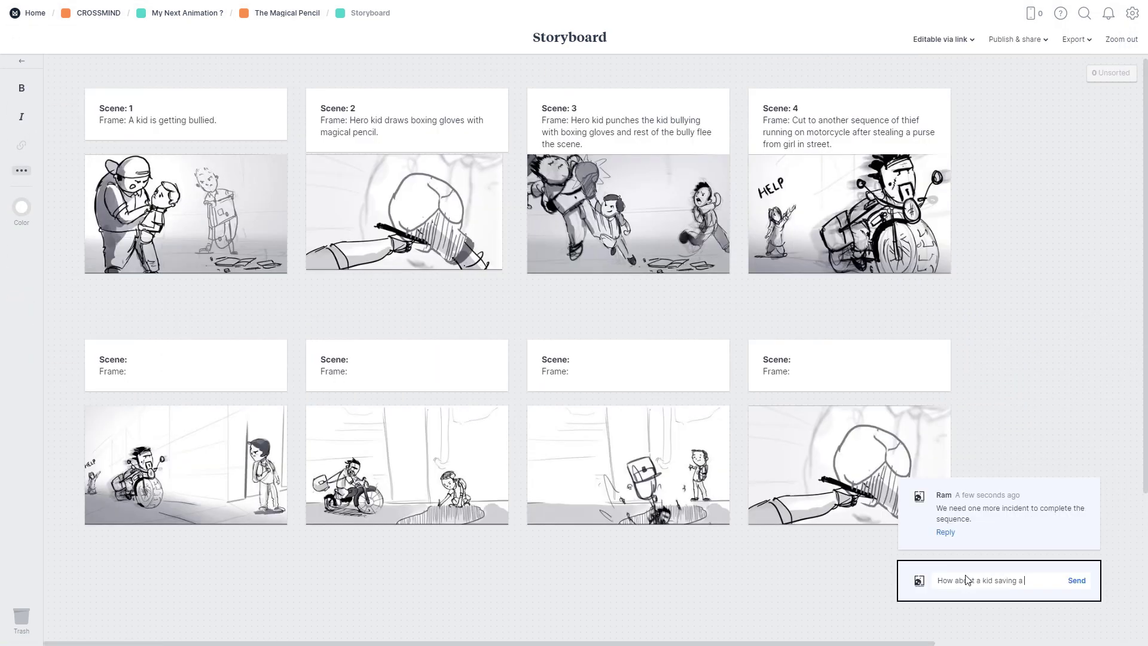
{"action": "mouse_move", "coordinate": [1070, 468]}
{"action": "left_mouse_down"}
{"action": "mouse_move", "coordinate": [405, 351]}
{"action": "mouse_move", "coordinate": [646, 351]}
{"action": "left_mouse_up"}
Step: Move the pencil sketch into the second bottom-row slot, lower the comments, and open the sketch's menu
{"action": "left_click_drag", "start_coordinate": [981, 448], "coordinate": [413, 374]}
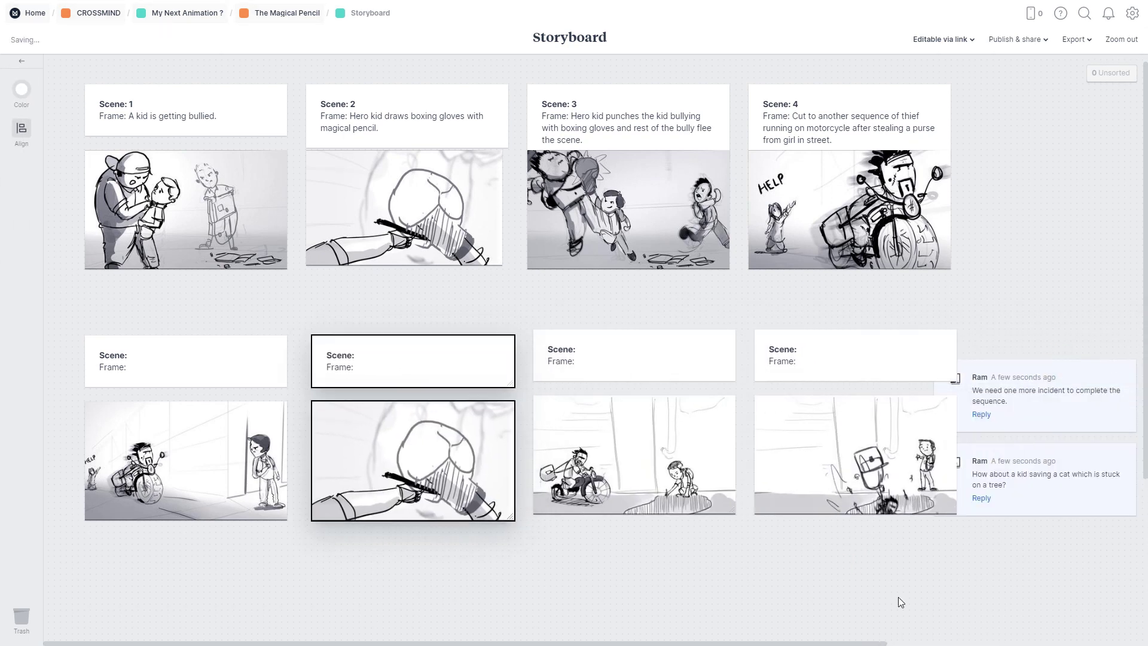
{"action": "left_click", "coordinate": [962, 472]}
{"action": "left_click_drag", "start_coordinate": [962, 473], "coordinate": [918, 508]}
{"action": "left_click", "coordinate": [892, 530]}
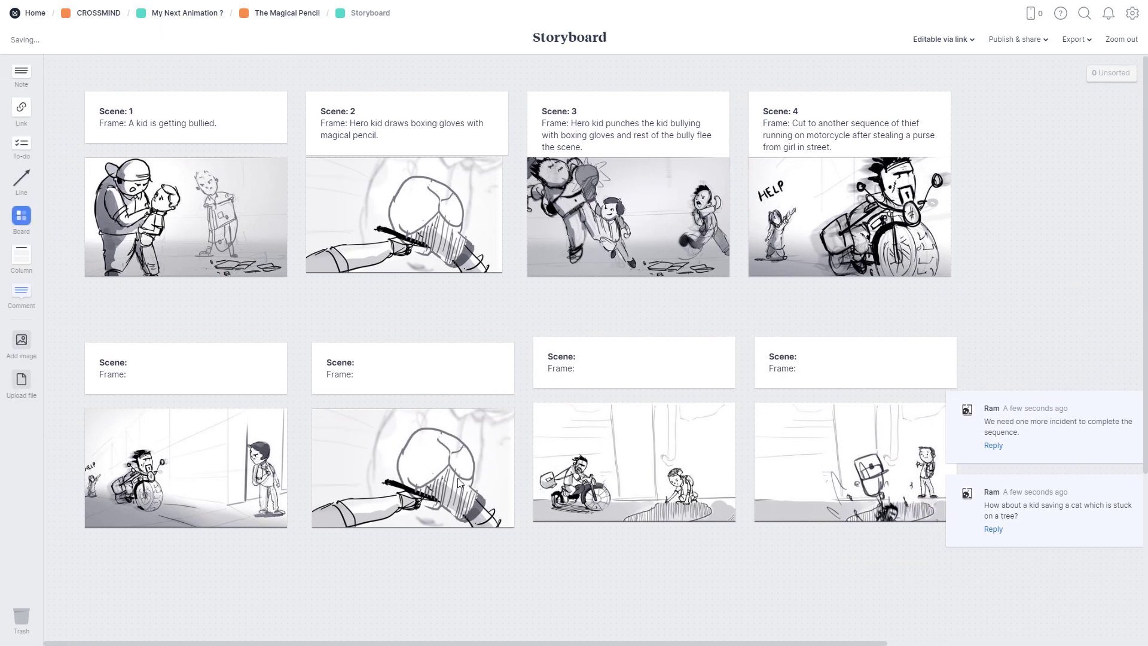
{"action": "right_click", "coordinate": [441, 476]}
Step: Replace the card's image with sketch 6 and add three reference sketches noted 'some more references.'
{"action": "left_click", "coordinate": [568, 379]}
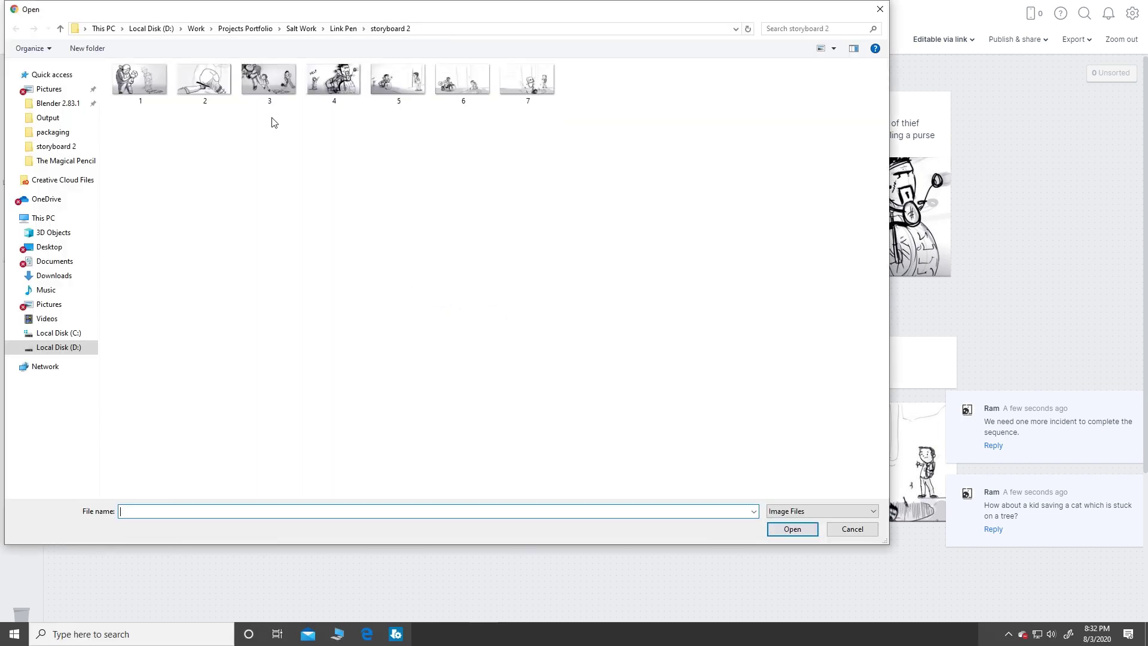
{"action": "double_click", "coordinate": [463, 78]}
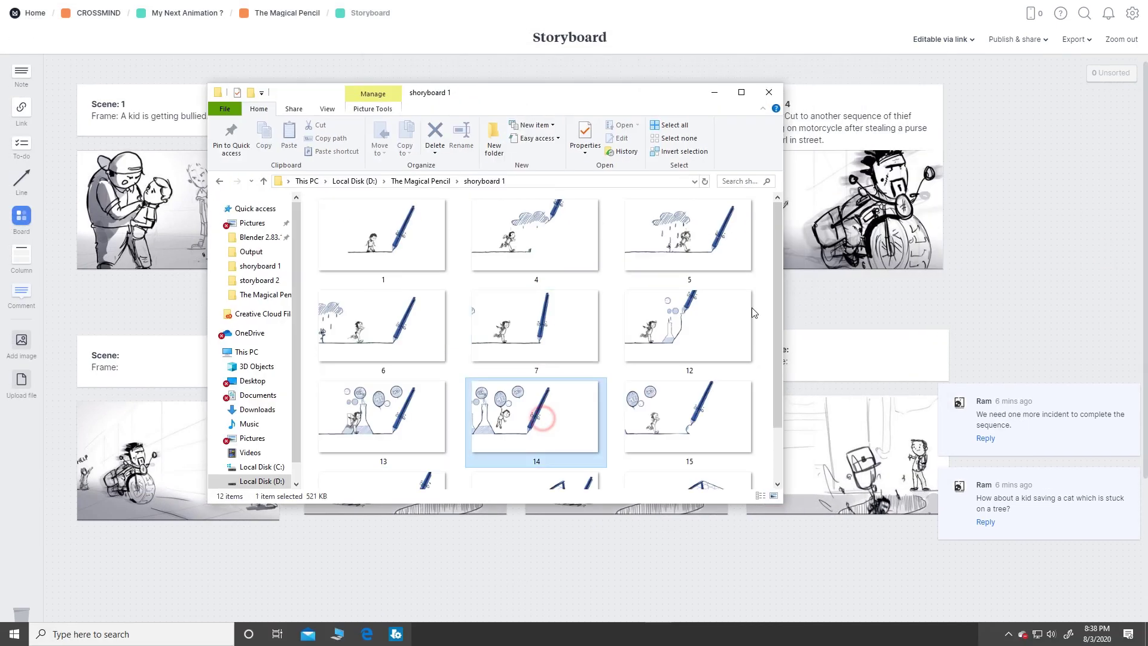
{"action": "left_click", "coordinate": [751, 307], "text": "shift"}
{"action": "left_click_drag", "start_coordinate": [751, 307], "coordinate": [684, 426]}
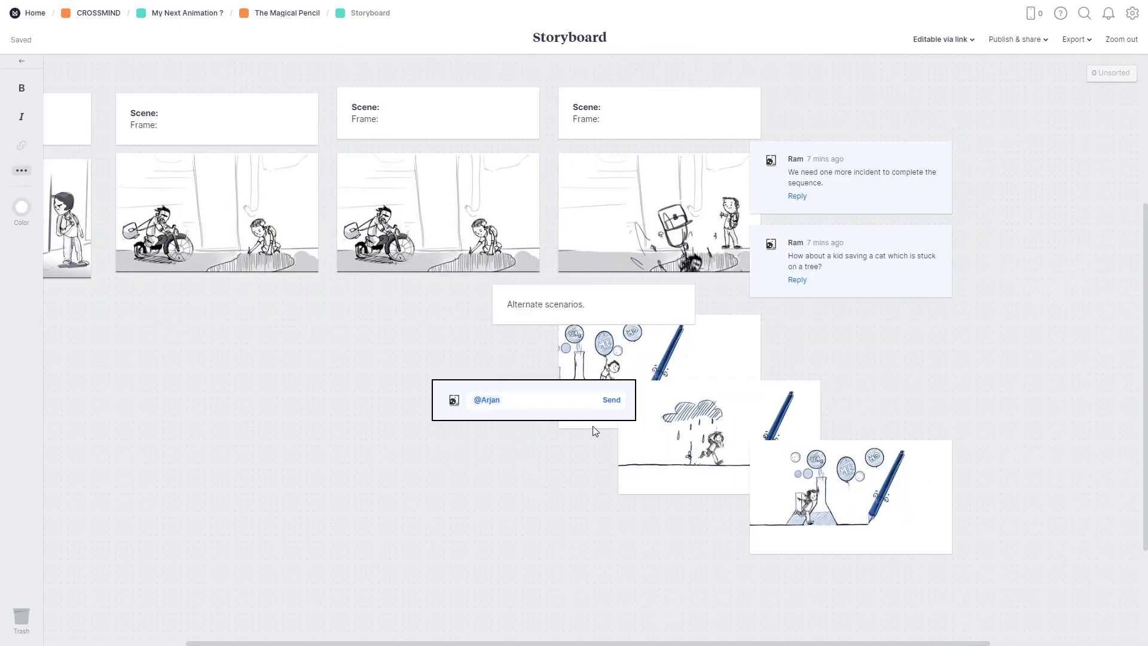
{"action": "type", "text": "some more references."}
{"action": "left_click", "coordinate": [609, 402]}
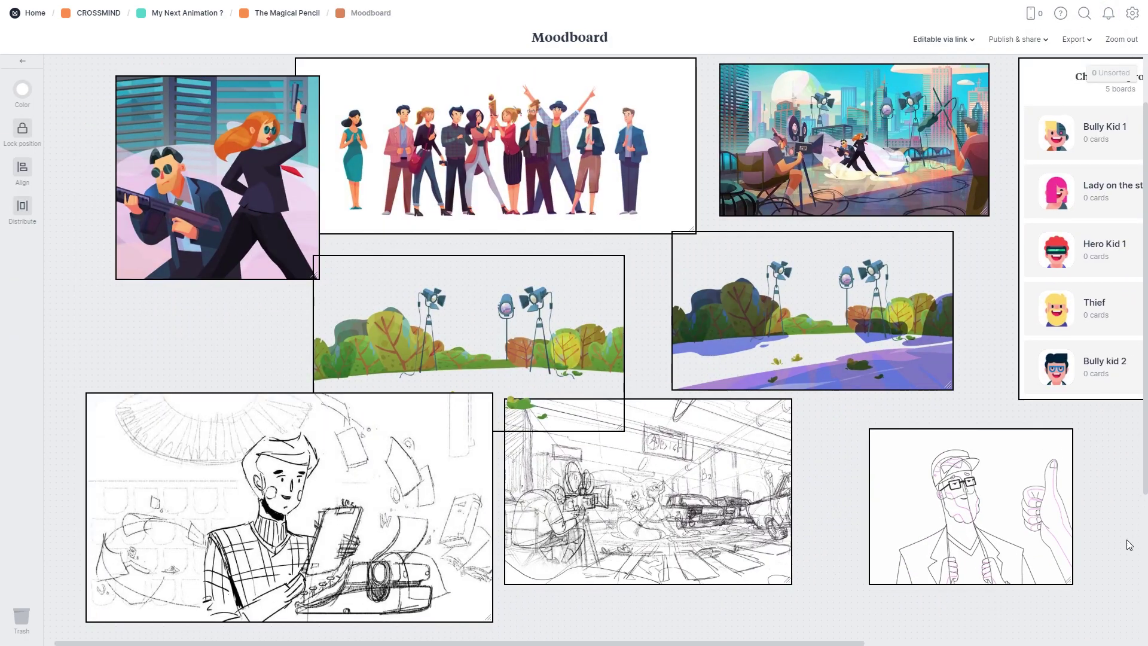
Step: Layer the trees and lake images over the city sketch and paste the animated lamps-and-car image
{"action": "scroll", "coordinate": [1129, 545], "scroll_direction": "down", "scroll_amount": 1}
{"action": "left_click_drag", "start_coordinate": [448, 269], "coordinate": [647, 387]}
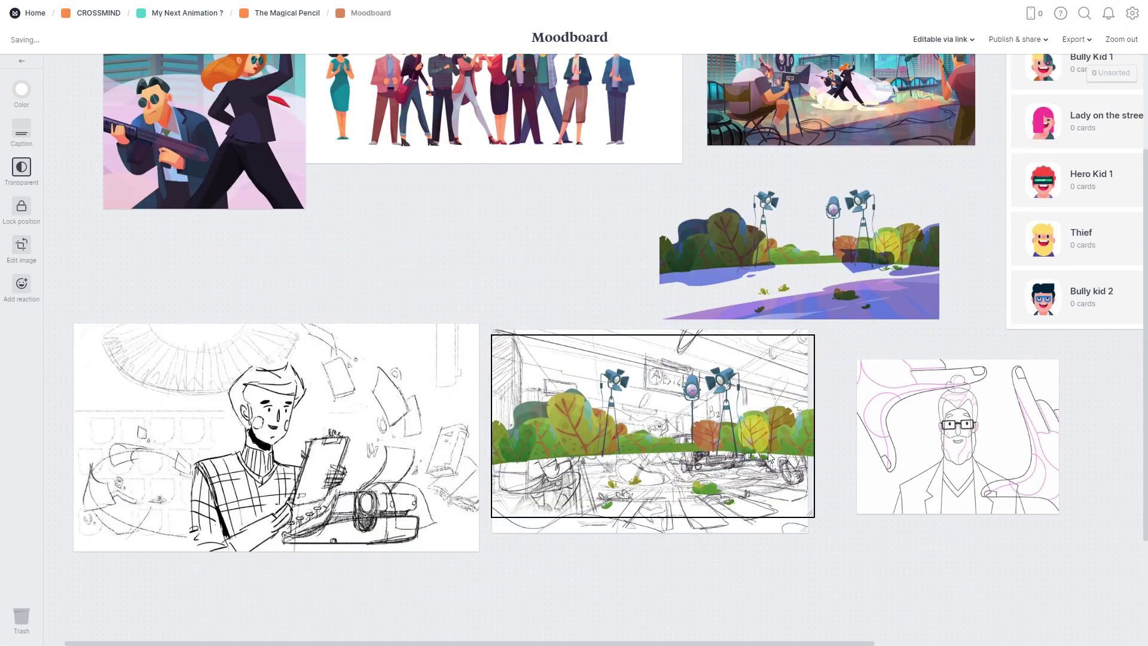
{"action": "mouse_move", "coordinate": [819, 301]}
{"action": "left_mouse_down"}
{"action": "mouse_move", "coordinate": [735, 352]}
{"action": "mouse_move", "coordinate": [778, 478]}
{"action": "left_mouse_up"}
{"action": "key", "text": "ctrl+v"}
{"action": "scroll", "coordinate": [748, 324], "scroll_direction": "right", "scroll_amount": 2}
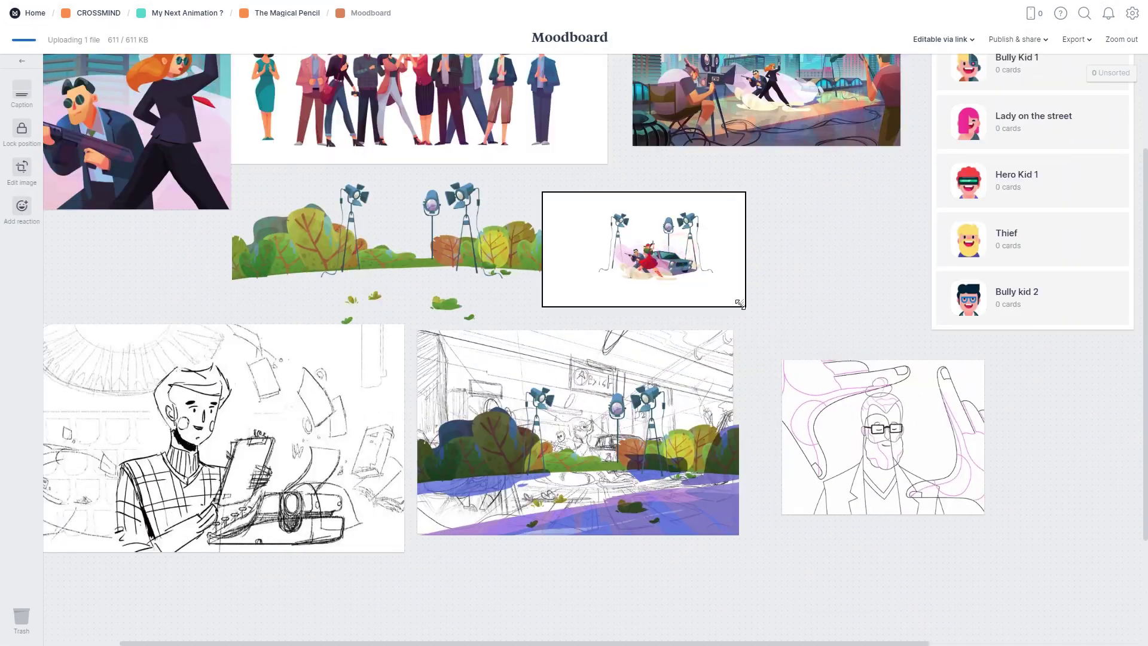
{"action": "key", "text": "Escape"}
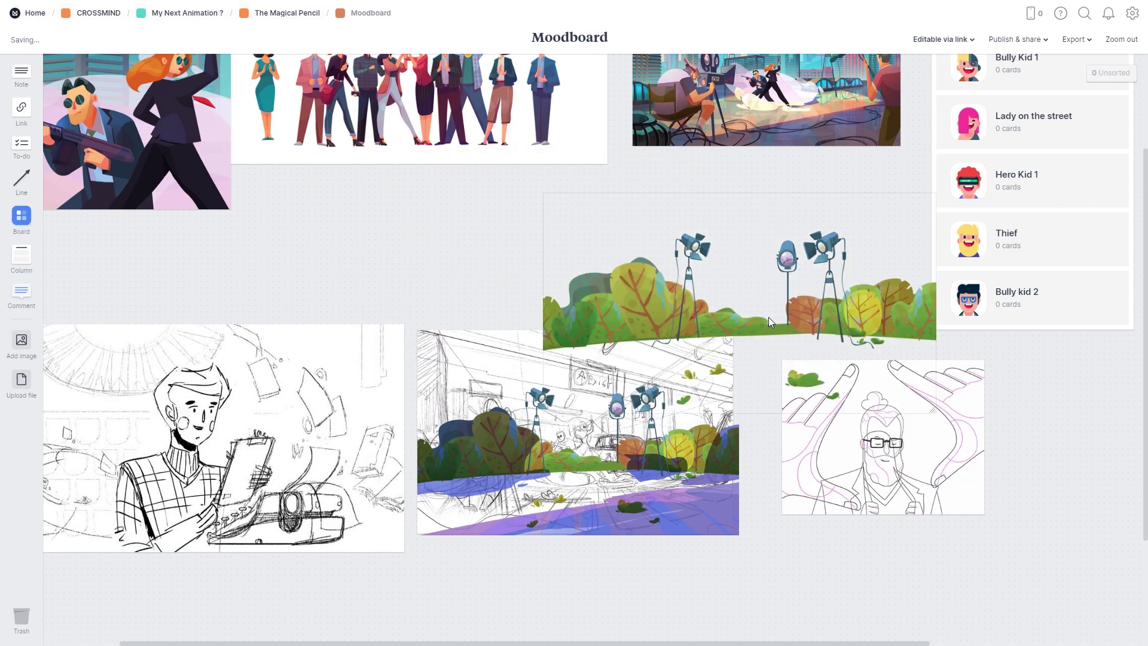
Step: Return to The Magical Pencil board and zoom out to see more of it
{"action": "scroll", "coordinate": [769, 317], "scroll_direction": "right", "scroll_amount": 2}
{"action": "left_click", "coordinate": [287, 13]}
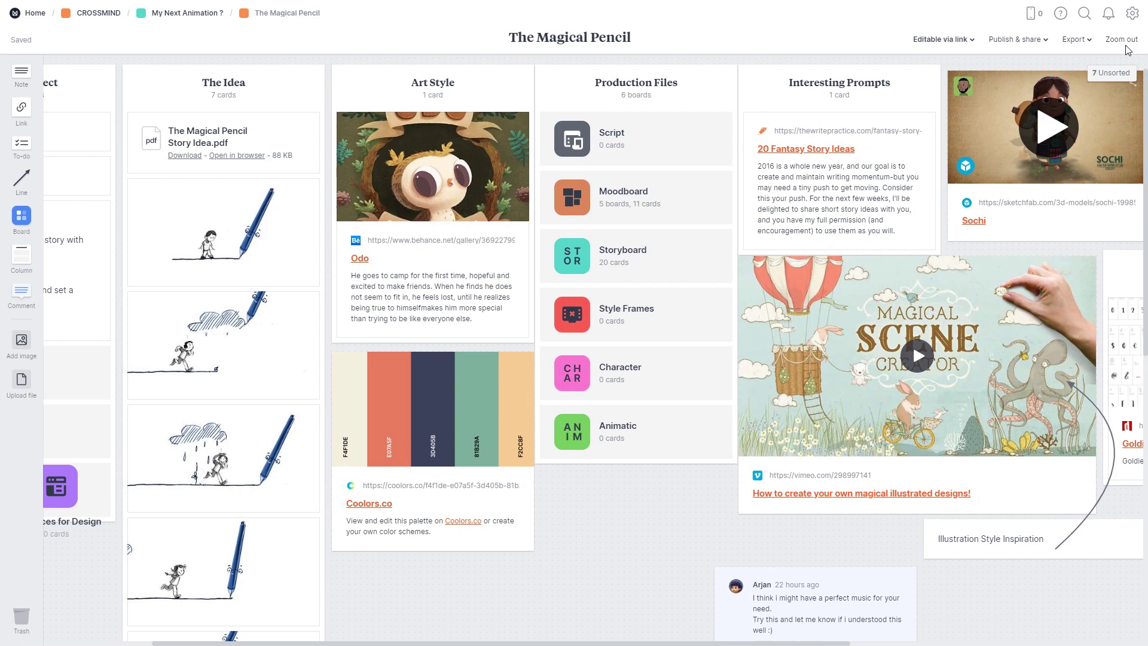
{"action": "left_click", "coordinate": [1124, 41]}
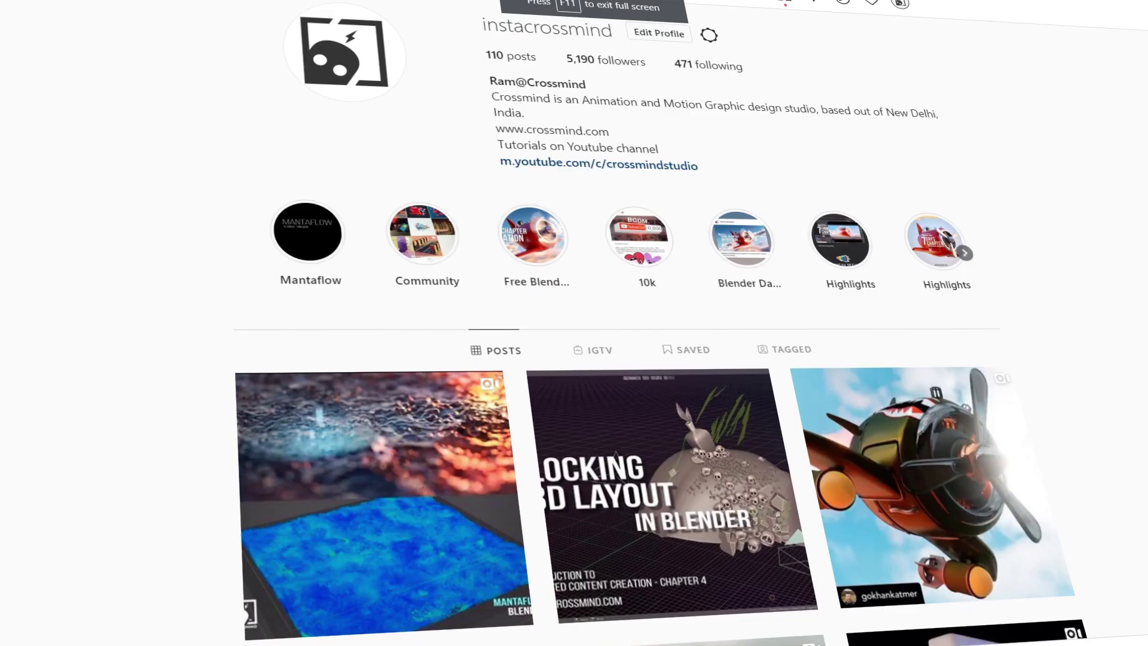
{"action": "scroll", "coordinate": [658, 359], "scroll_direction": "down", "scroll_amount": 10}
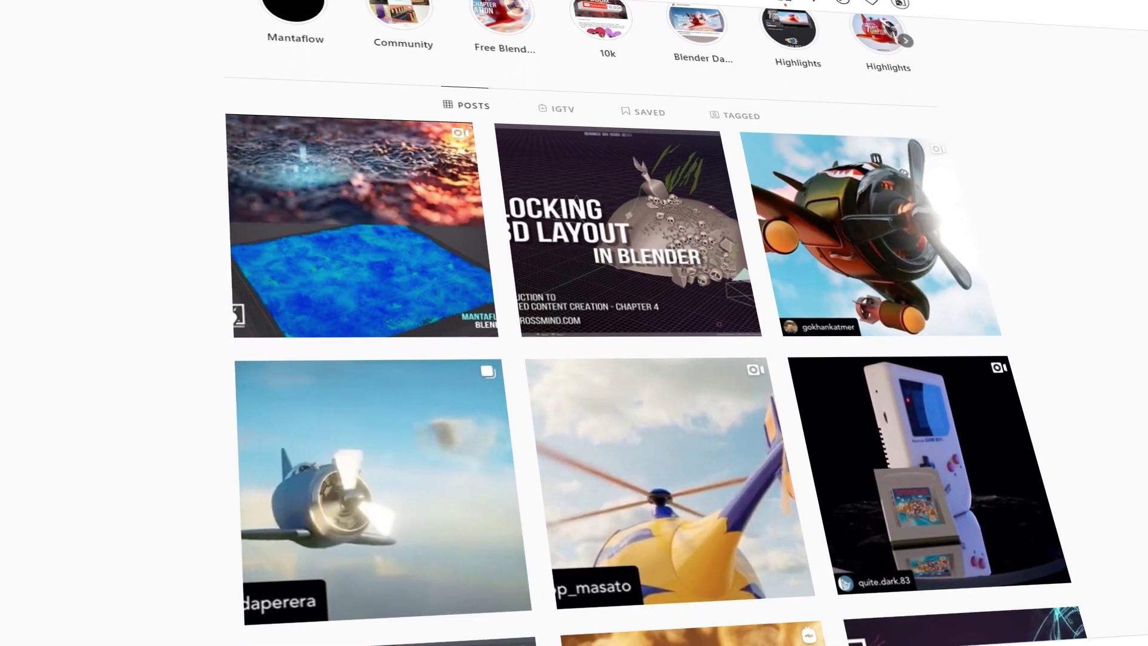
{"action": "scroll", "coordinate": [658, 359], "scroll_direction": "down", "scroll_amount": 15}
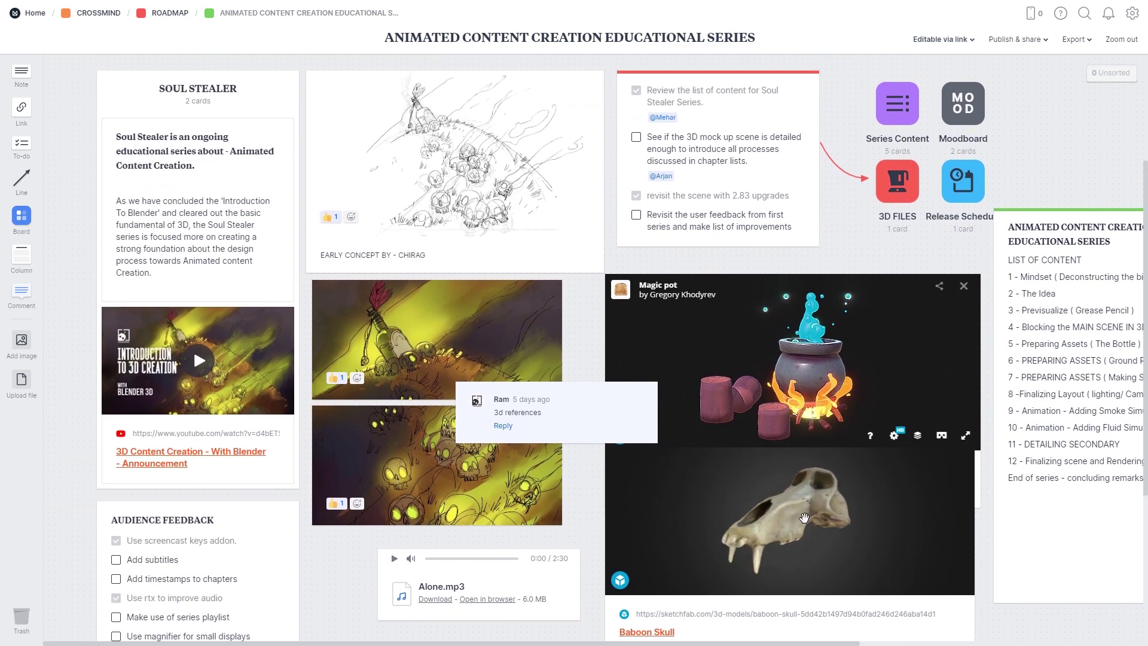
Step: Zoom in and back out on the Baboon Skull embed on the board
{"action": "scroll", "coordinate": [804, 517], "scroll_direction": "up", "scroll_amount": 5}
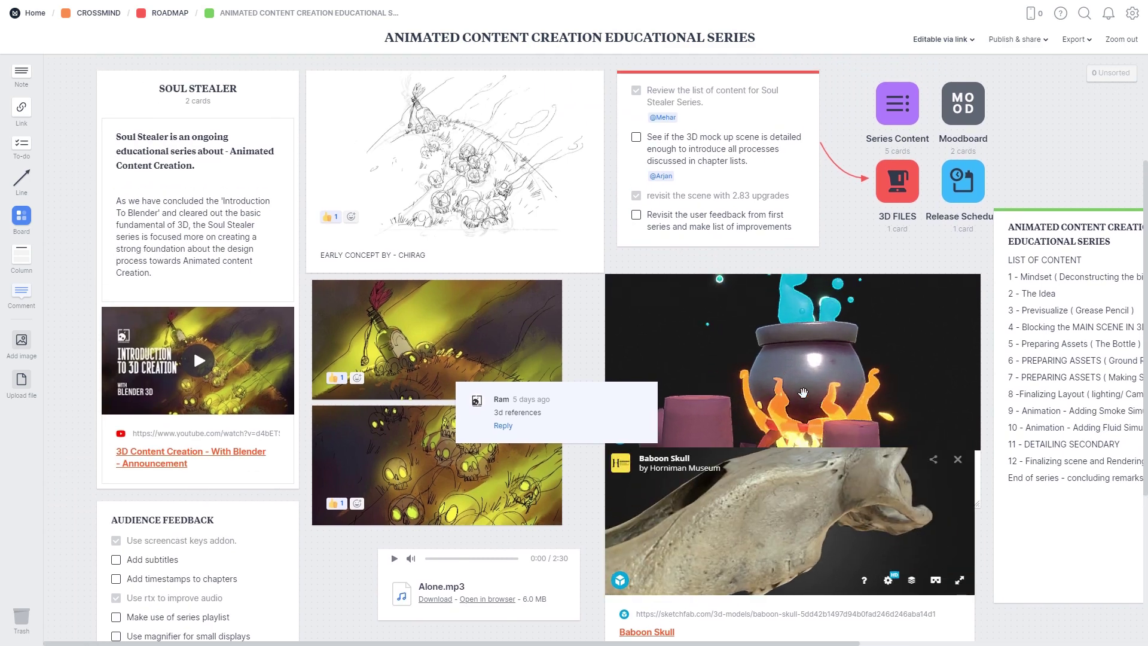
{"action": "scroll", "coordinate": [535, 177], "scroll_direction": "down", "scroll_amount": 2}
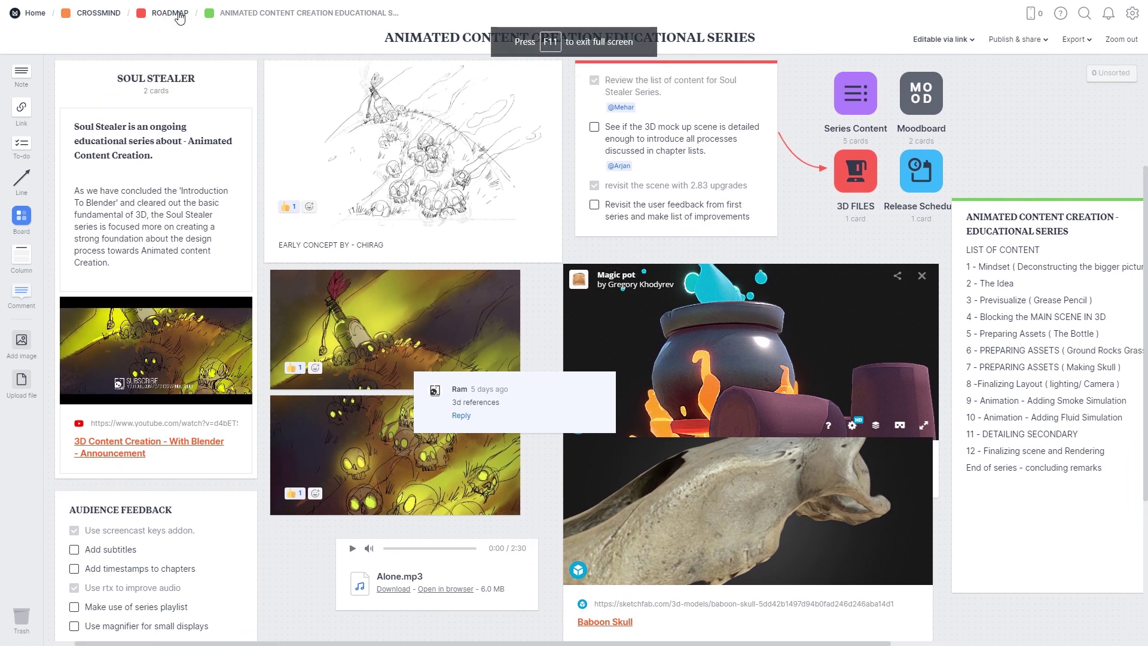
{"action": "left_click", "coordinate": [170, 13]}
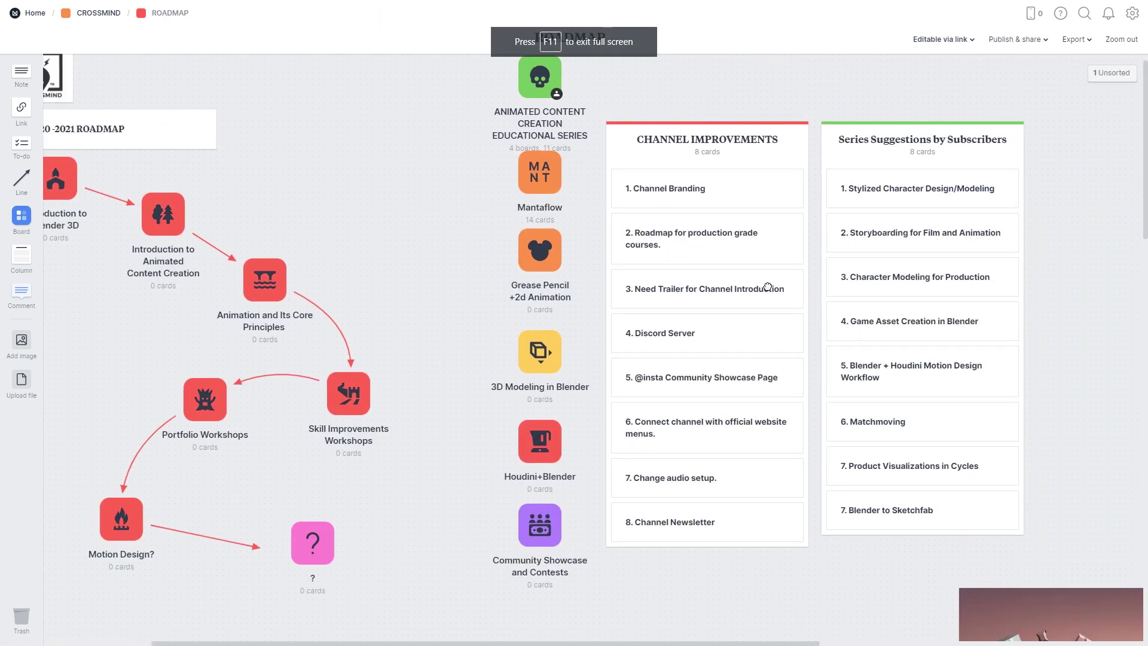
{"action": "scroll", "coordinate": [537, 245], "scroll_direction": "down", "scroll_amount": 8}
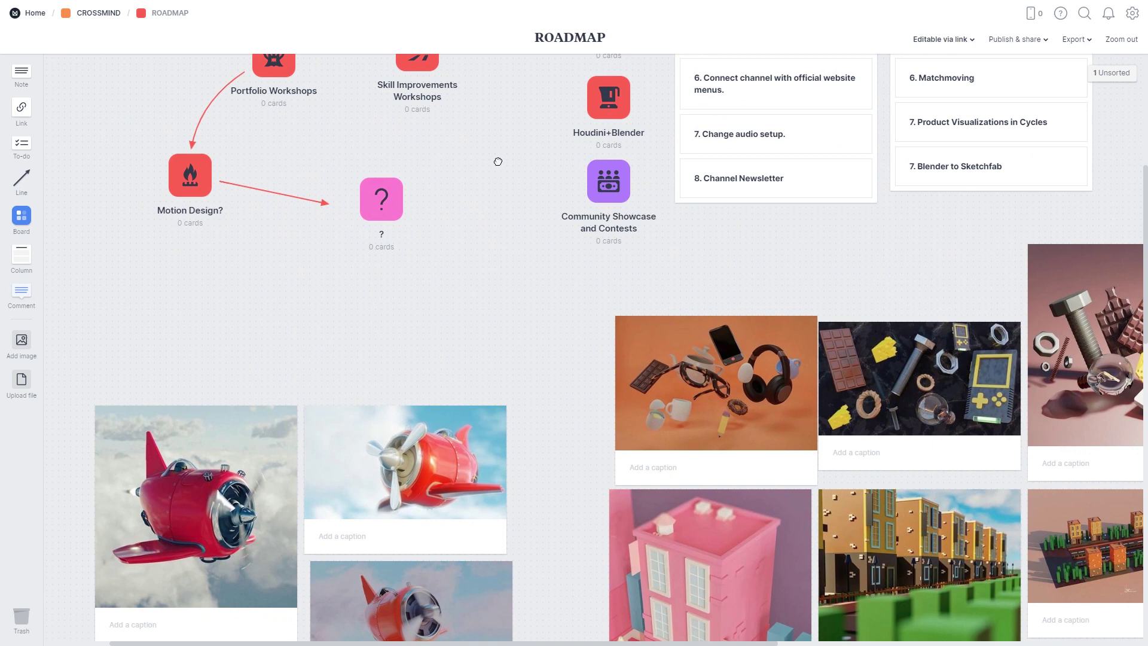
{"action": "scroll", "coordinate": [827, 519], "scroll_direction": "down", "scroll_amount": 4}
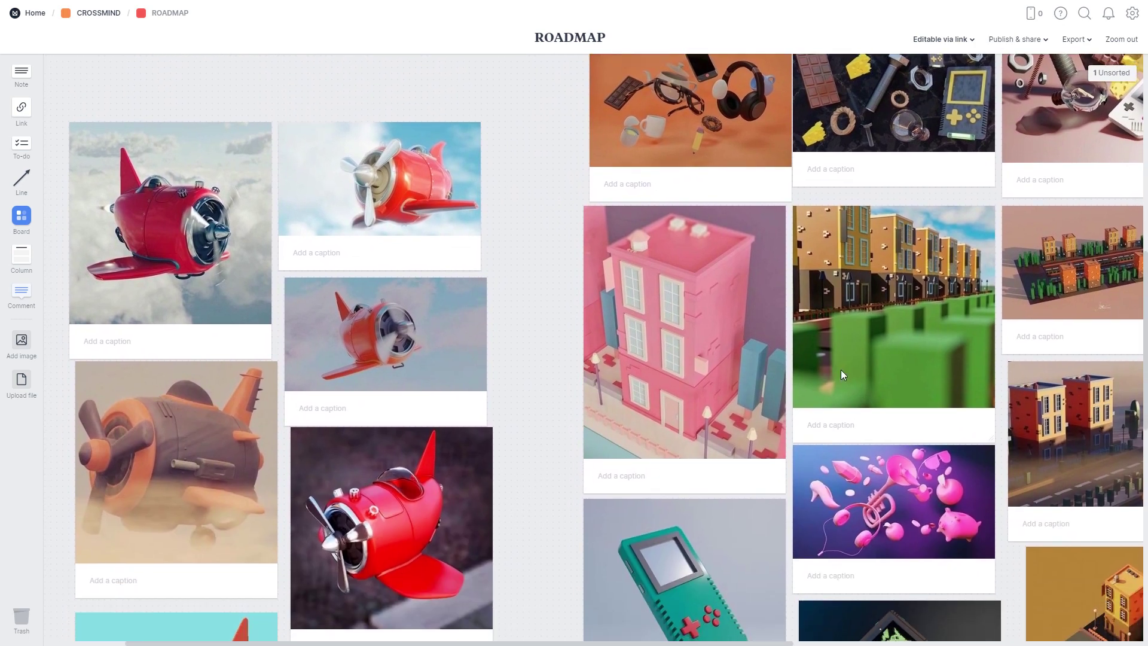
{"action": "scroll", "coordinate": [826, 433], "scroll_direction": "down", "scroll_amount": 3}
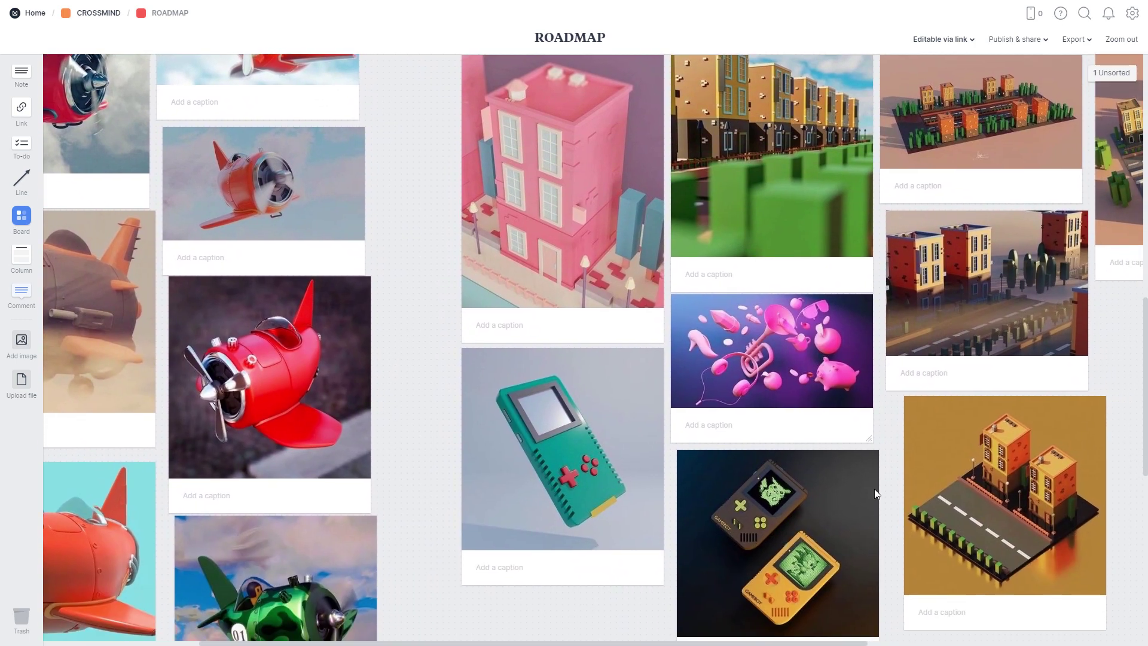
{"action": "scroll", "coordinate": [936, 563], "scroll_direction": "right", "scroll_amount": 5}
{"action": "scroll", "coordinate": [936, 563], "scroll_direction": "up", "scroll_amount": 3}
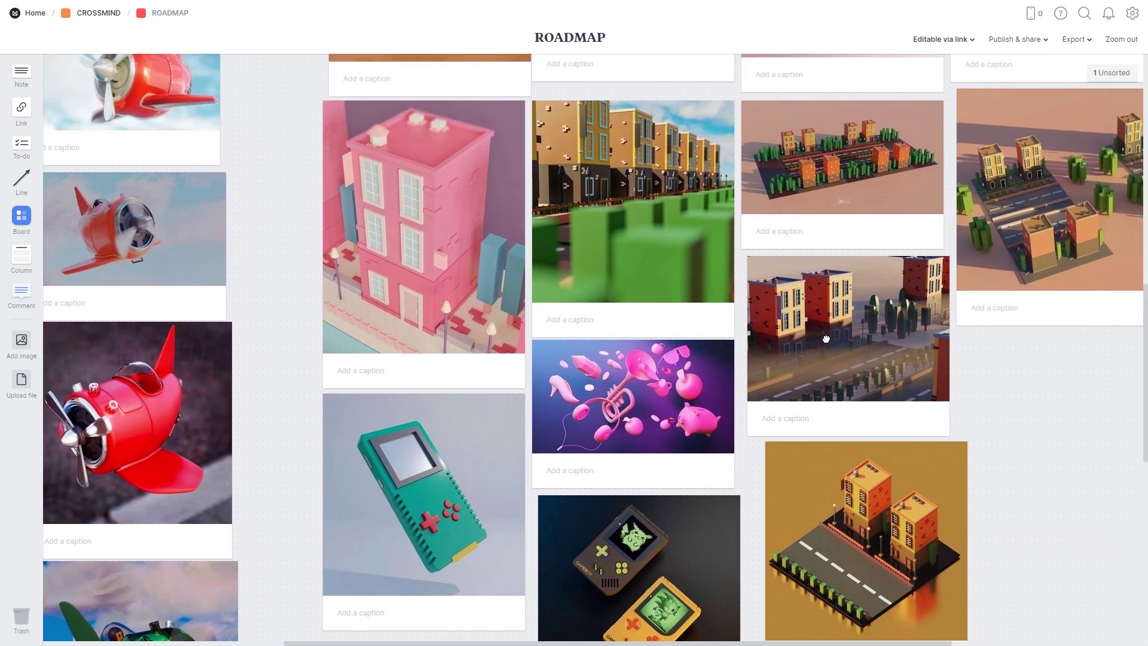
{"action": "scroll", "coordinate": [775, 340], "scroll_direction": "up", "scroll_amount": 4}
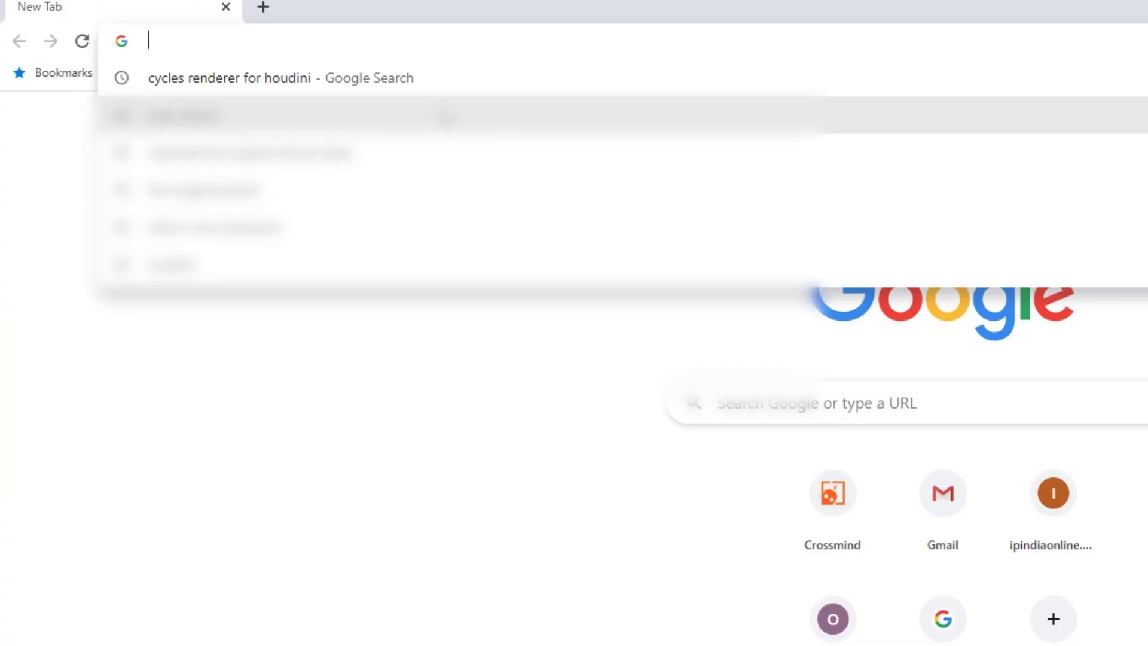
Step: Go to milanote.com by entering 'milanote' in a new tab and scroll the homepage
{"action": "type", "text": "milanote.com"}
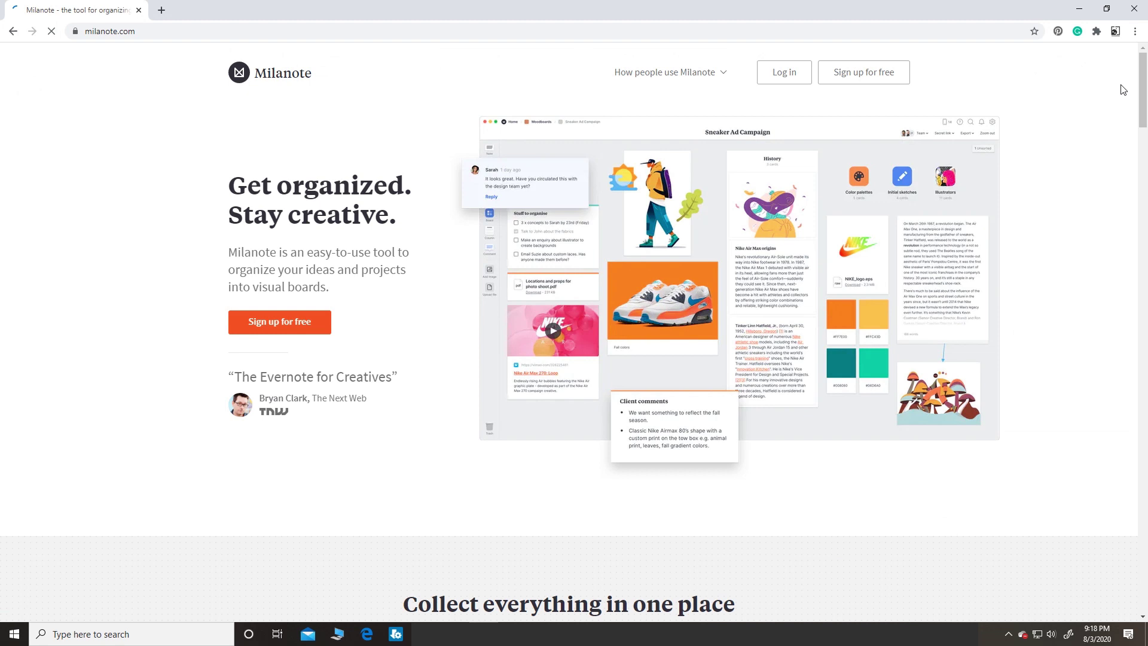
{"action": "scroll", "coordinate": [1106, 107], "scroll_direction": "down", "scroll_amount": 7}
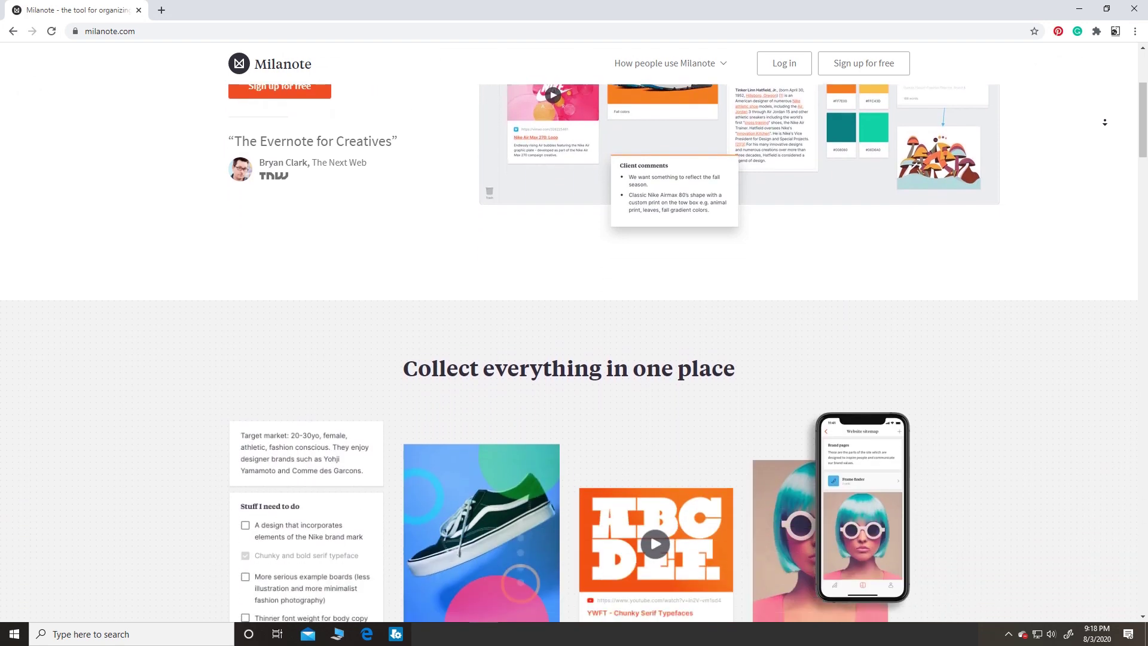